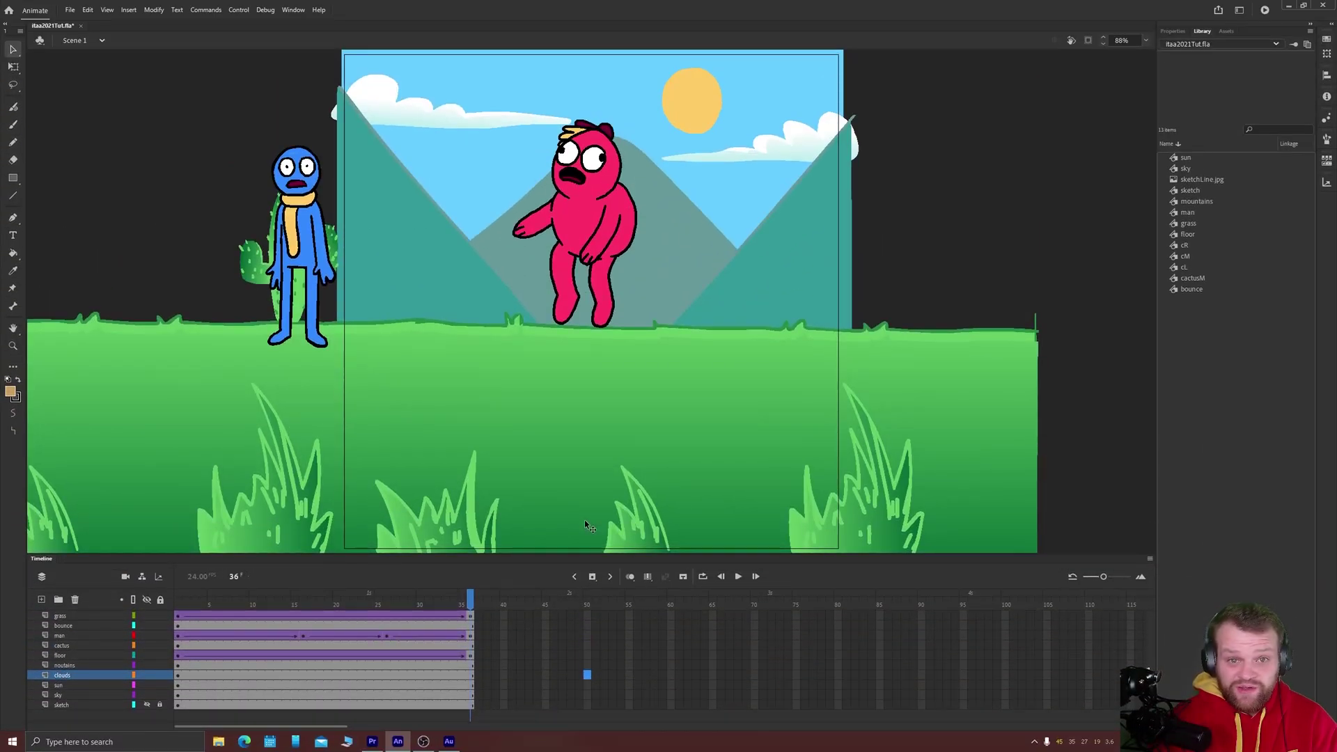
Step: Play the 36-frame scene twice to watch the pink character bounce and tumble
key(Return)
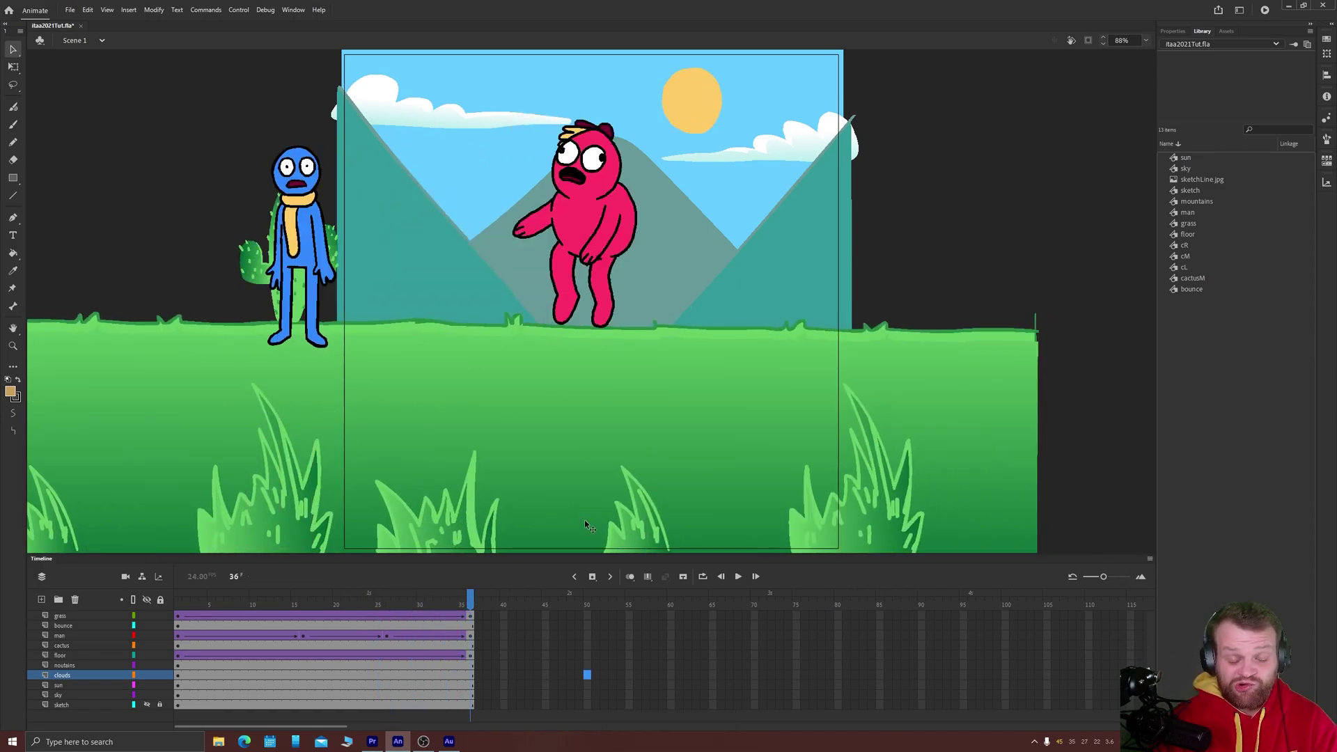
key(Return)
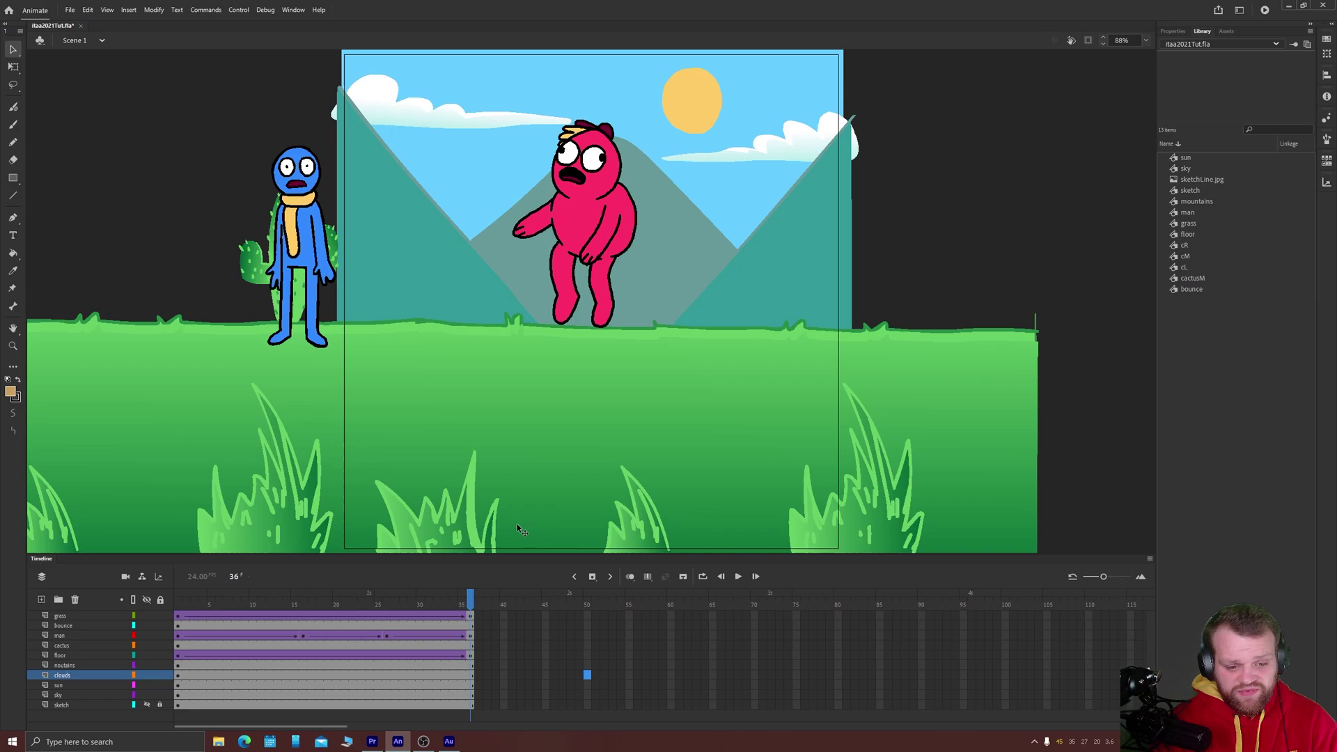
Step: Make the timeline taller and add Layer_2 with a keyframe at frame 8
drag(484, 553, 482, 540)
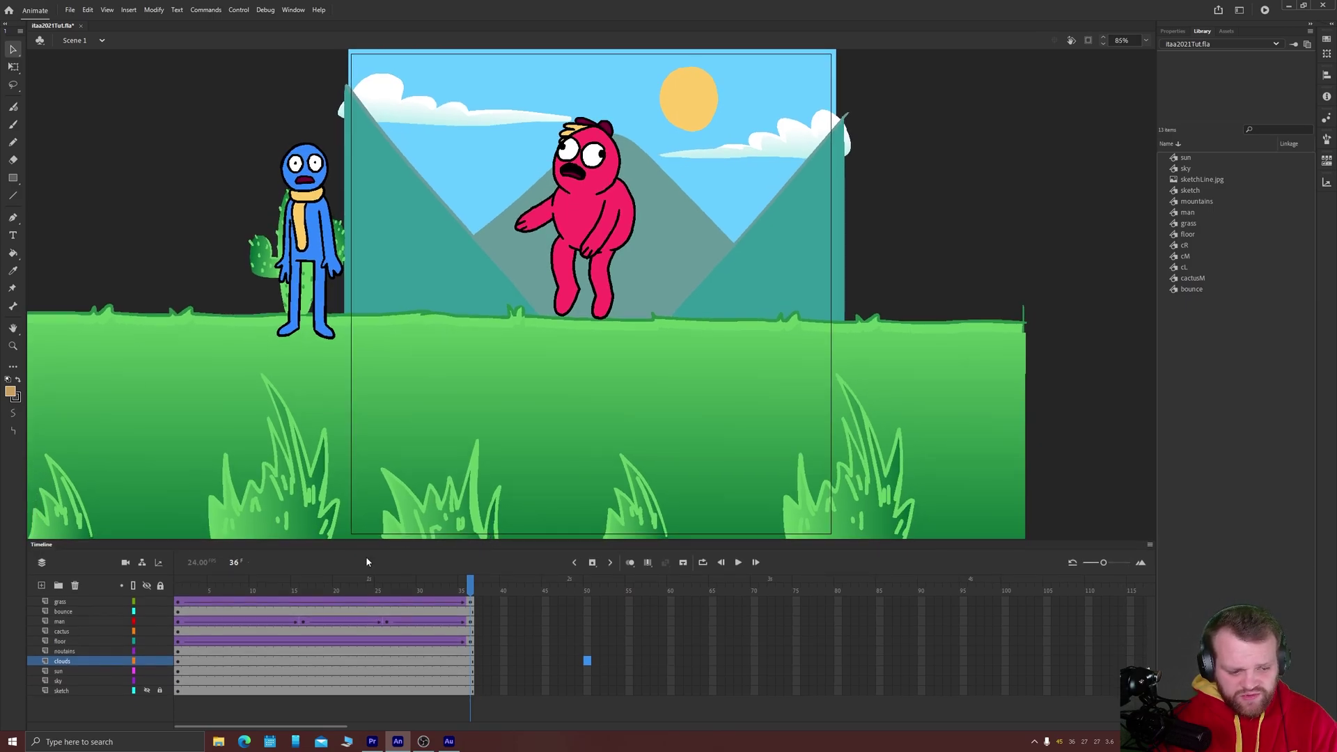
click(41, 584)
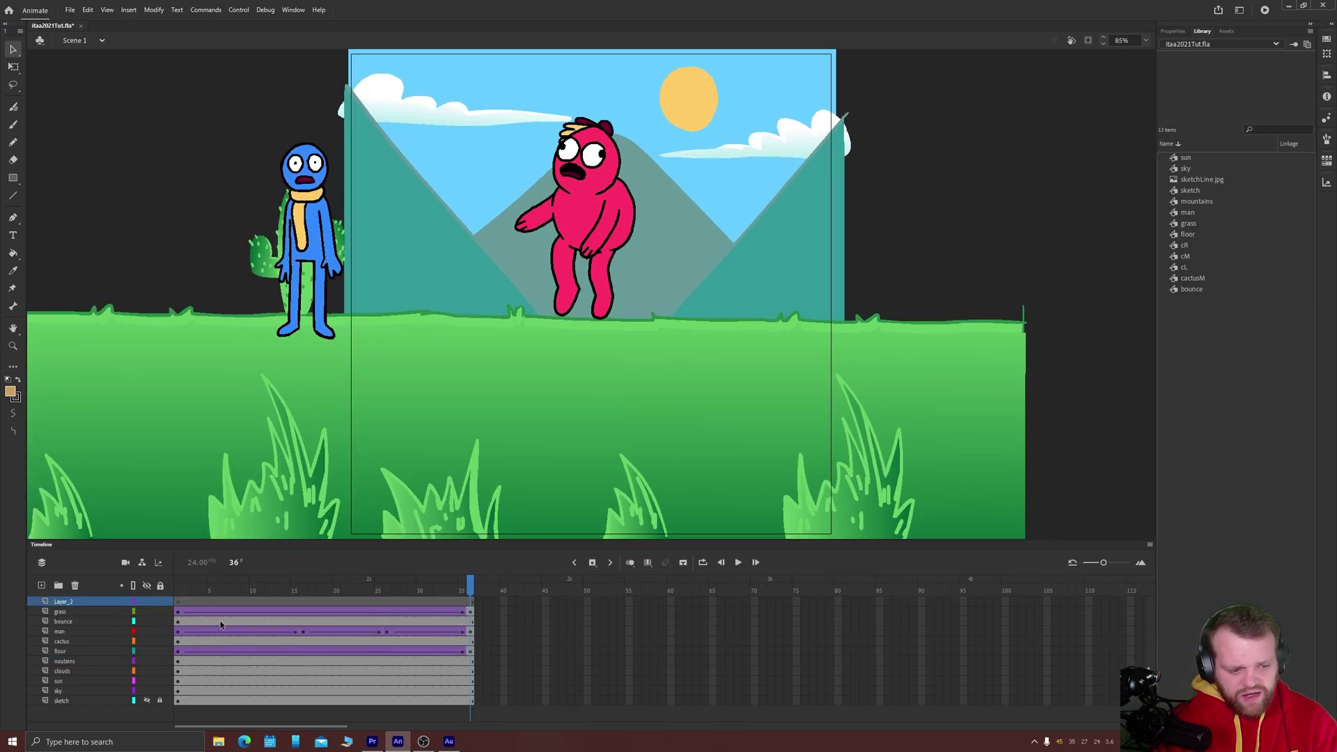
click(233, 601)
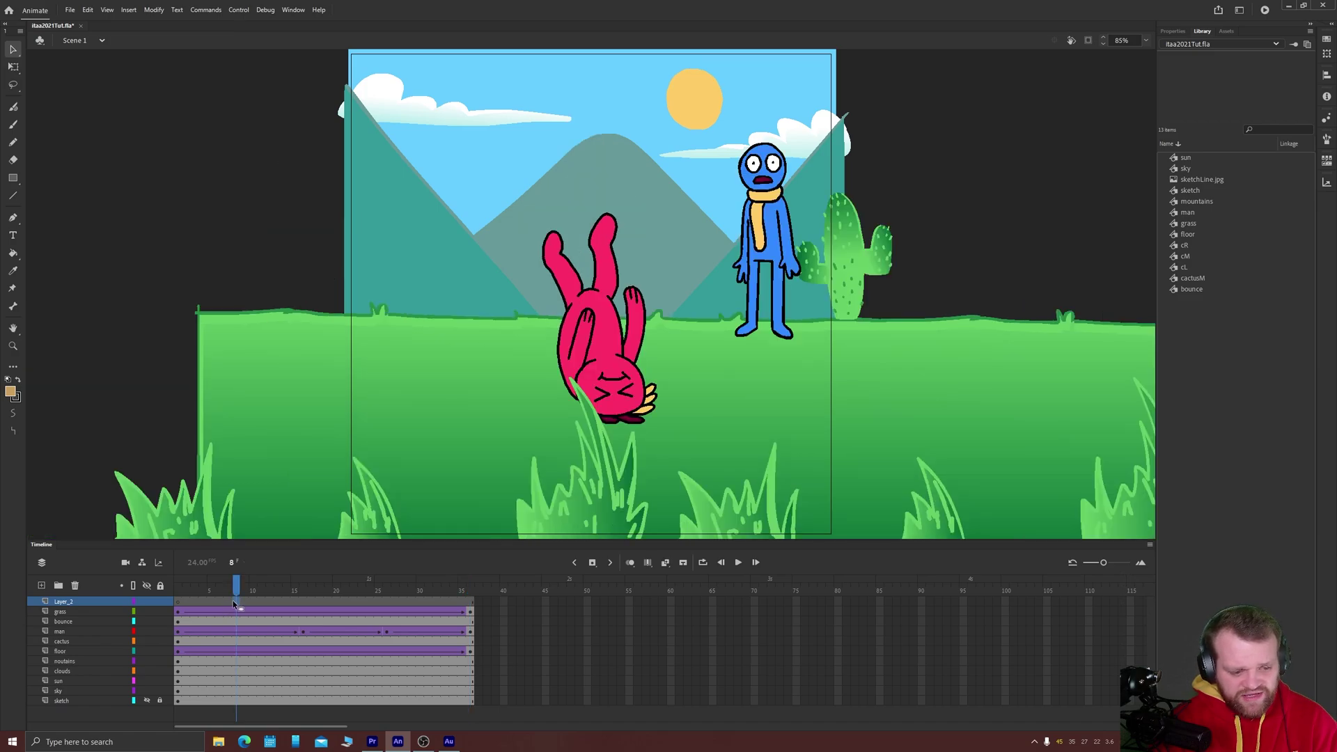
key(F6)
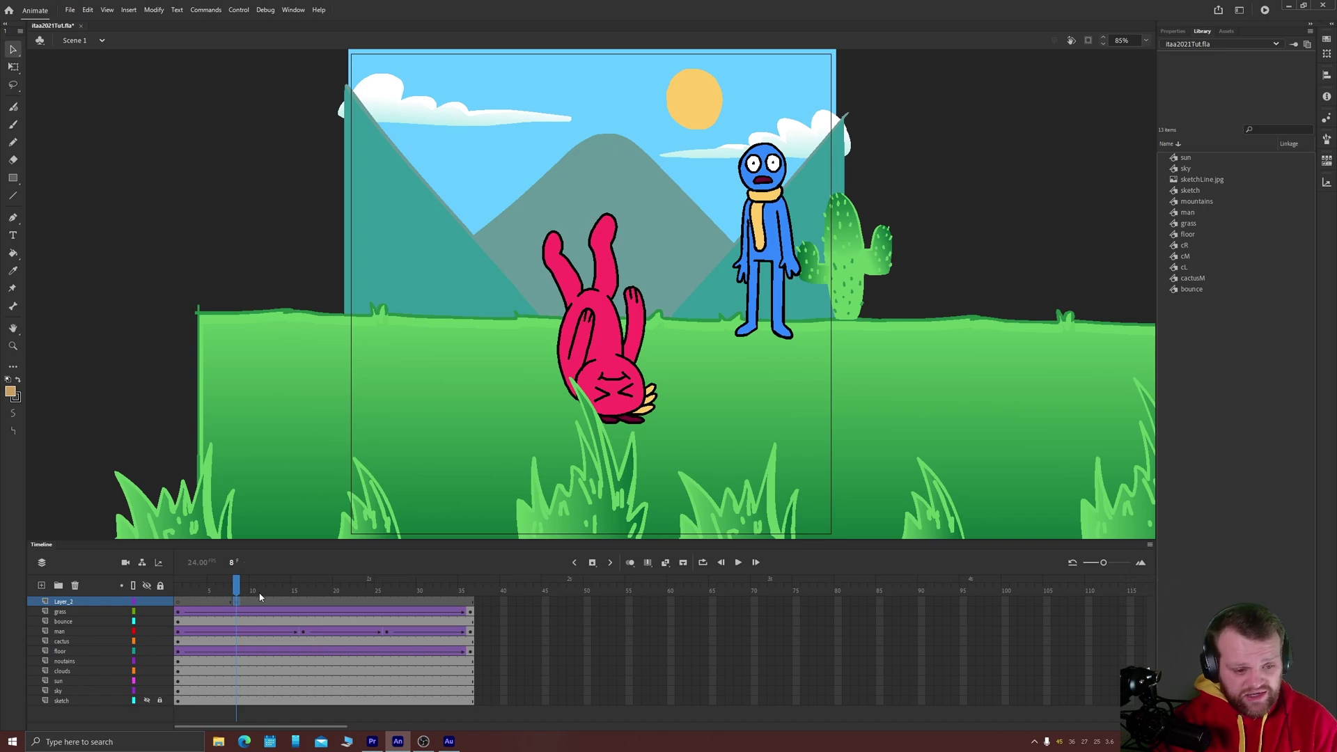
Step: Scrub and replay the animation to check the impacts around frames 8 and 26
drag(258, 607, 361, 611)
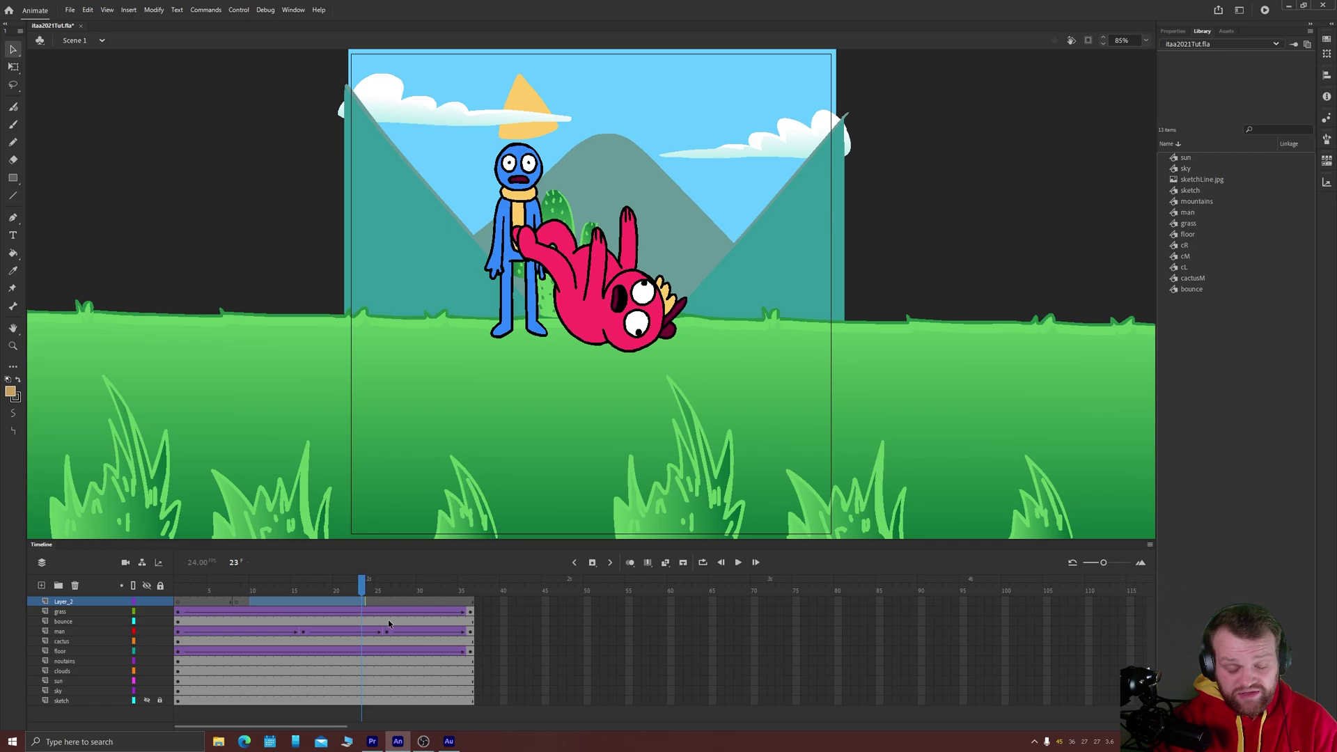
click(237, 600)
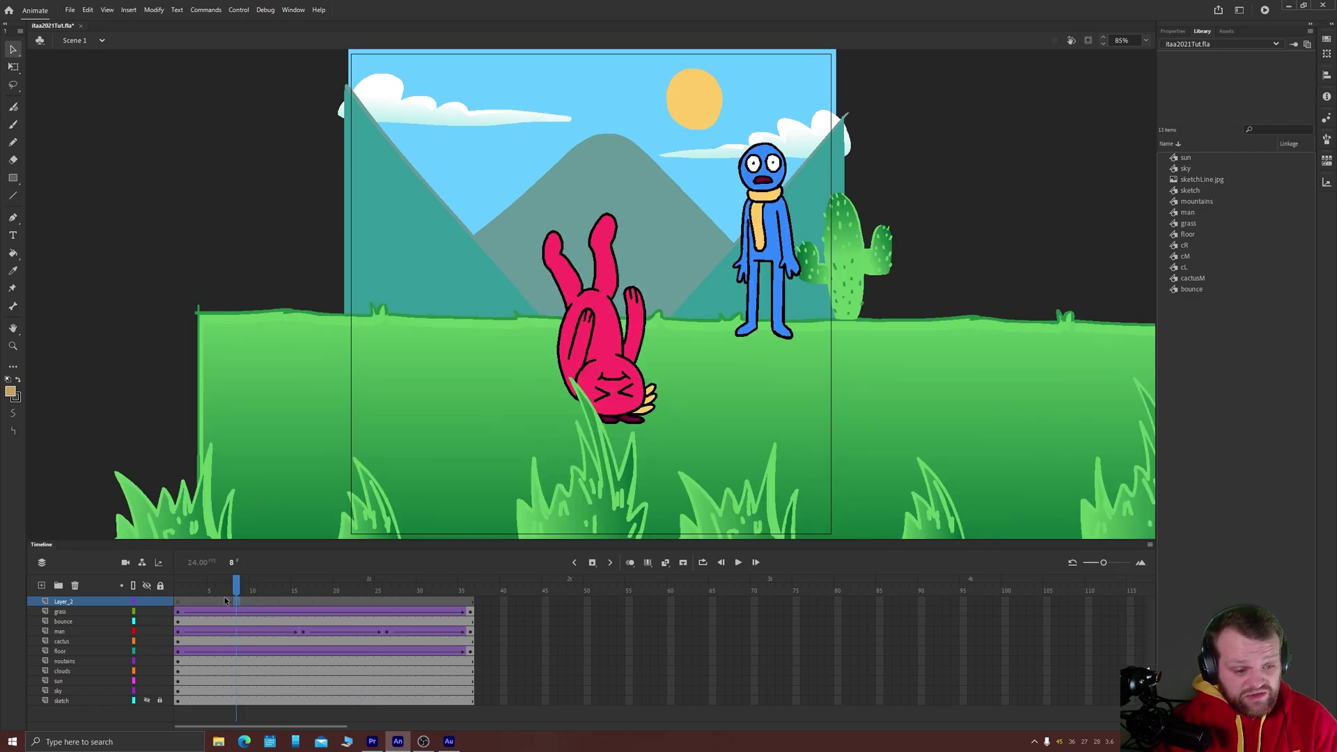
key(Return)
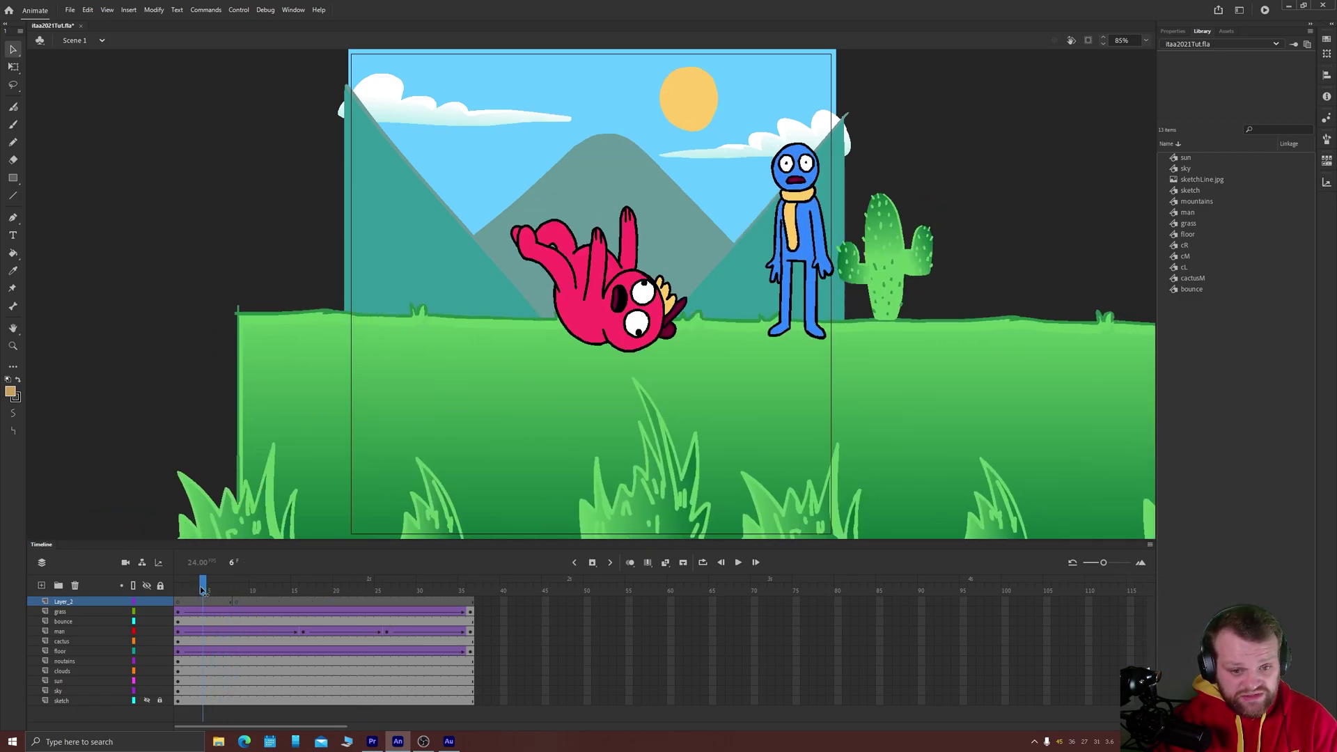
click(232, 589)
drag(232, 587, 234, 587)
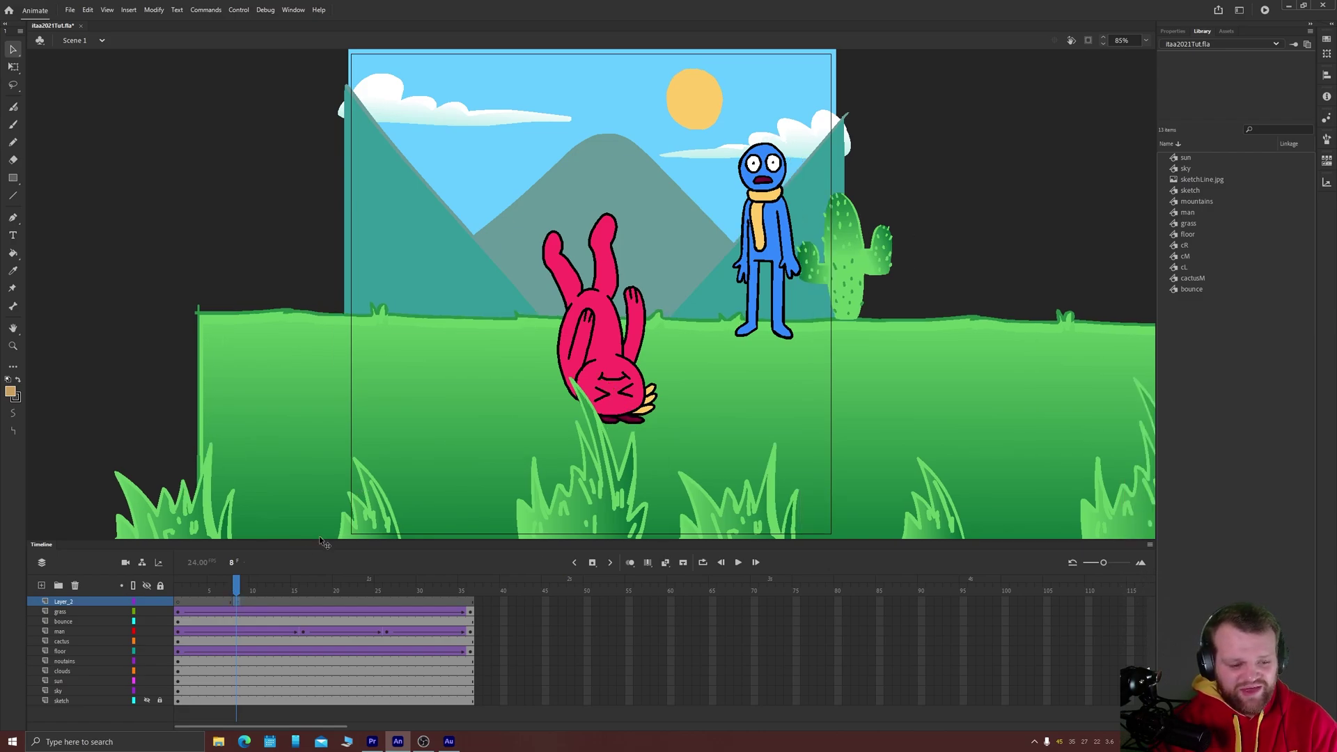
drag(250, 589, 391, 575)
click(395, 607)
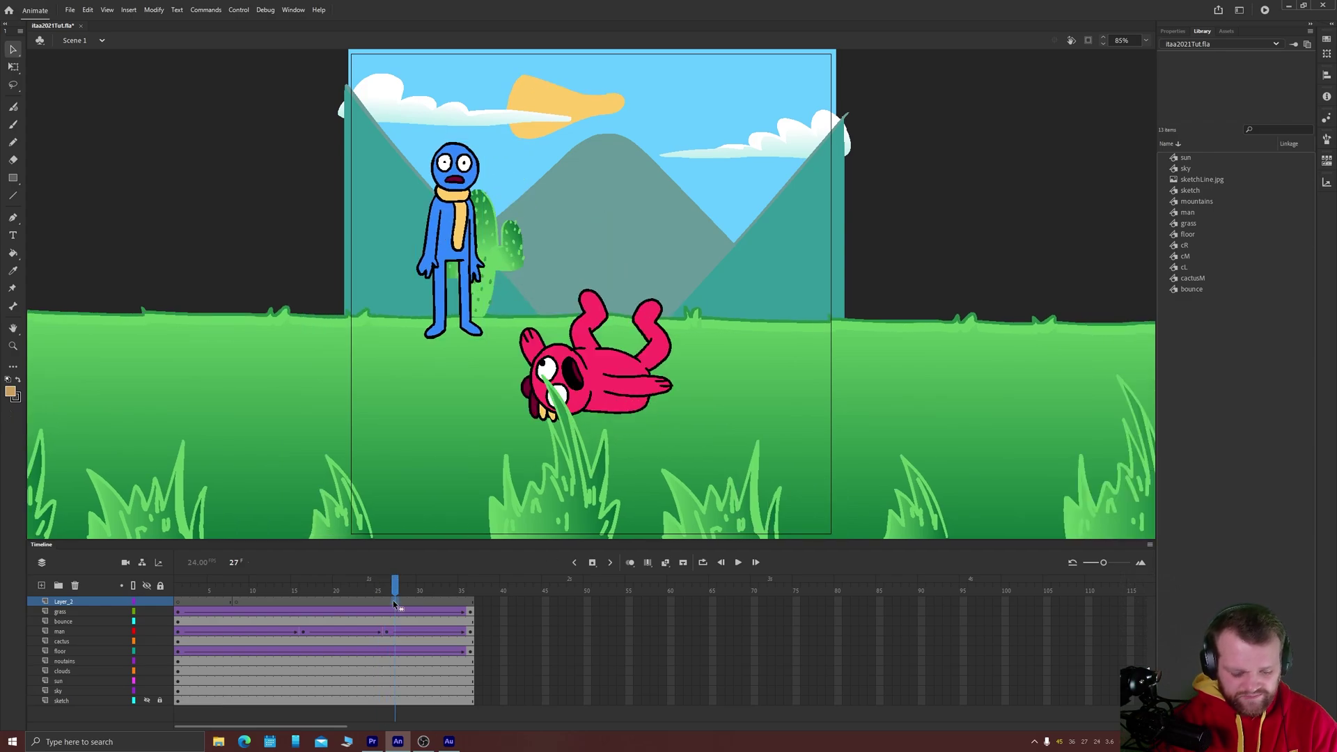
click(387, 603)
key(Return)
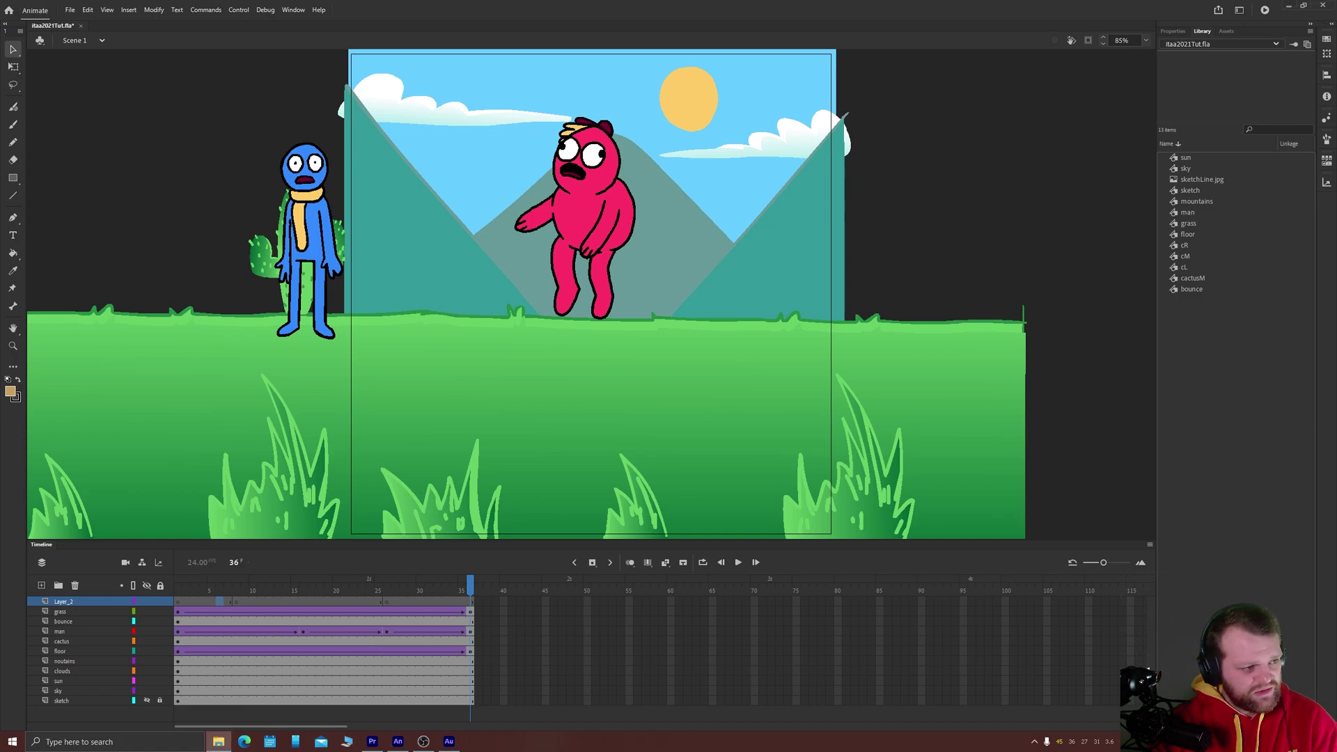
Step: Drag grunt1.wav through grunt4.wav into the Animate library and preview grunt1.wav
key(alt+Tab)
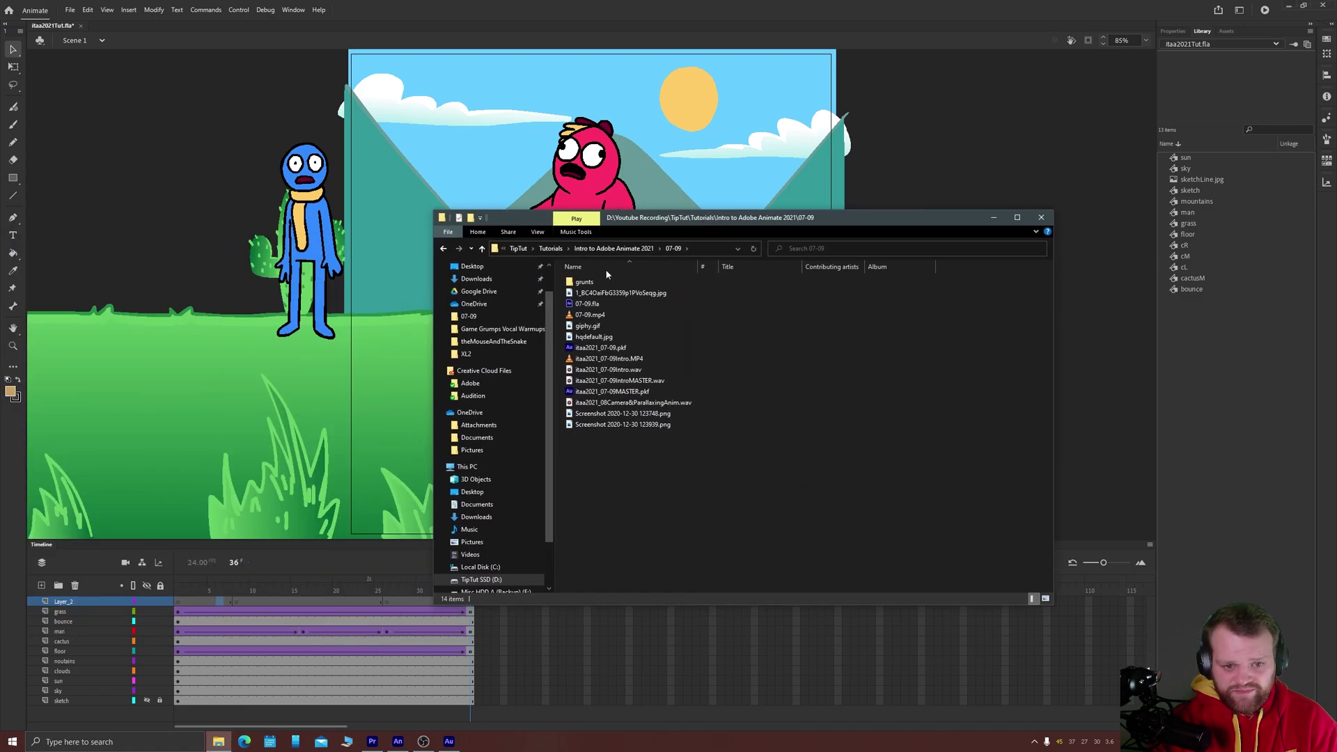
drag(603, 369, 1201, 386)
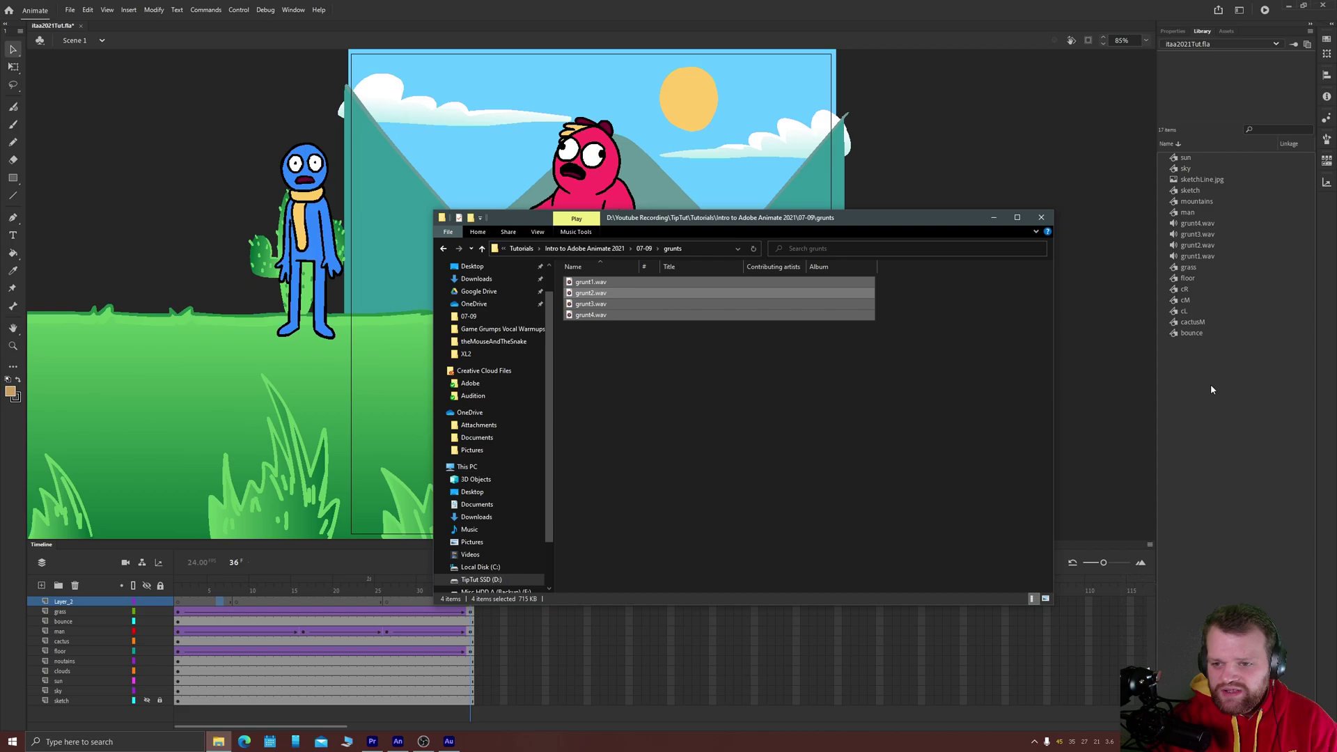
click(1210, 389)
click(1194, 256)
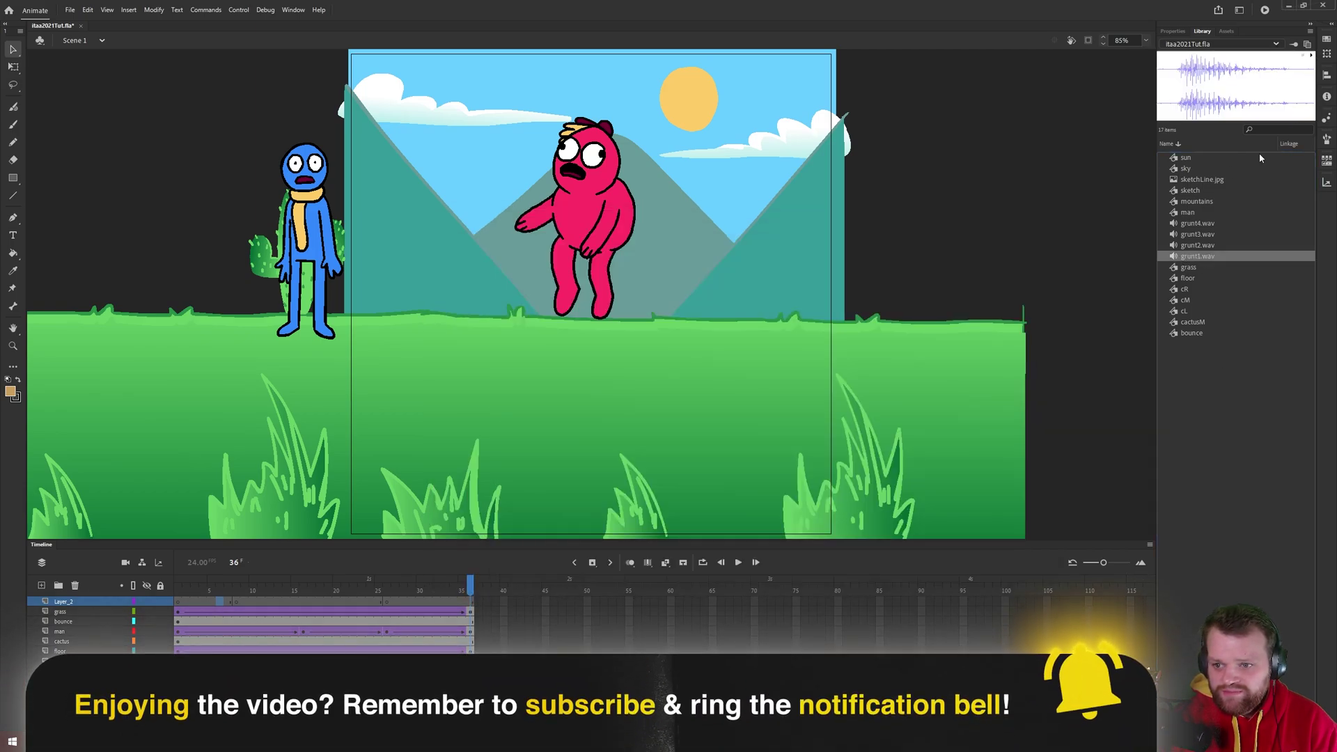
Step: Preview grunt2–grunt4, then place grunt1.wav on Layer_2's frame-8 keyframe
key(Up)
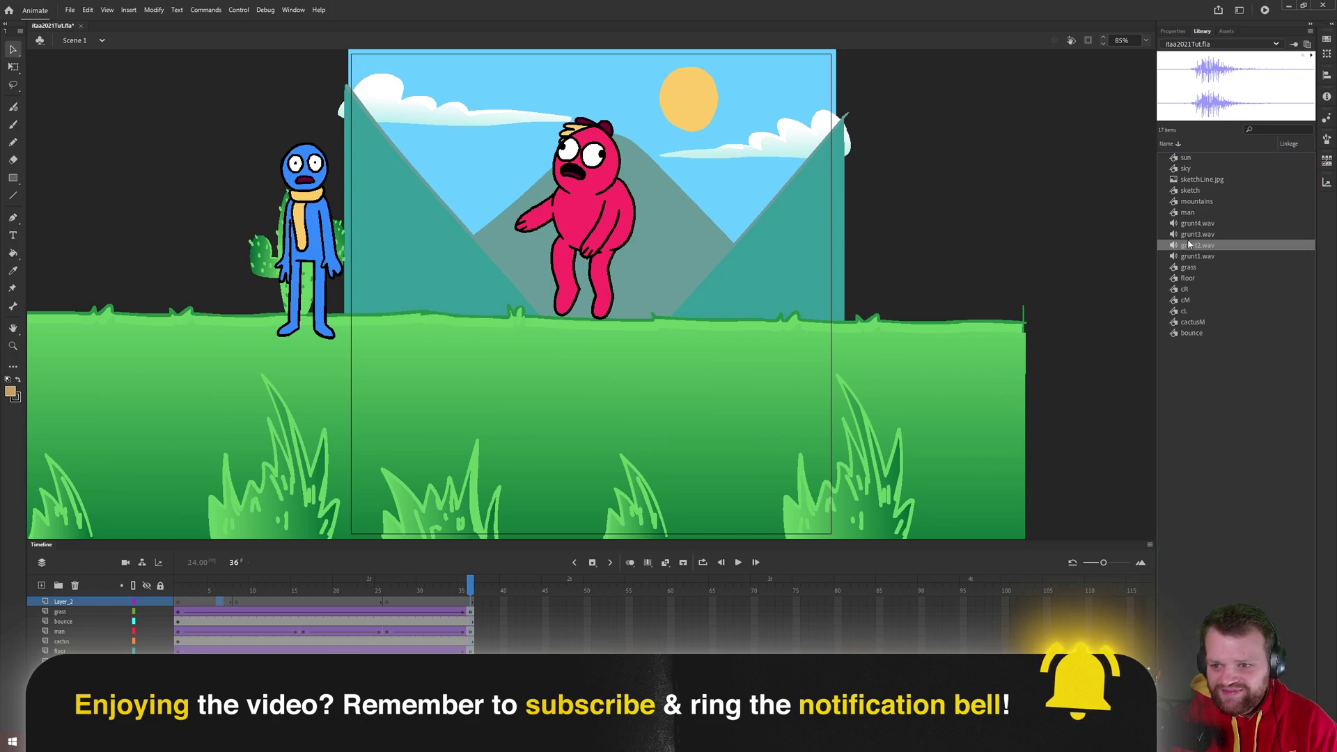
key(Up)
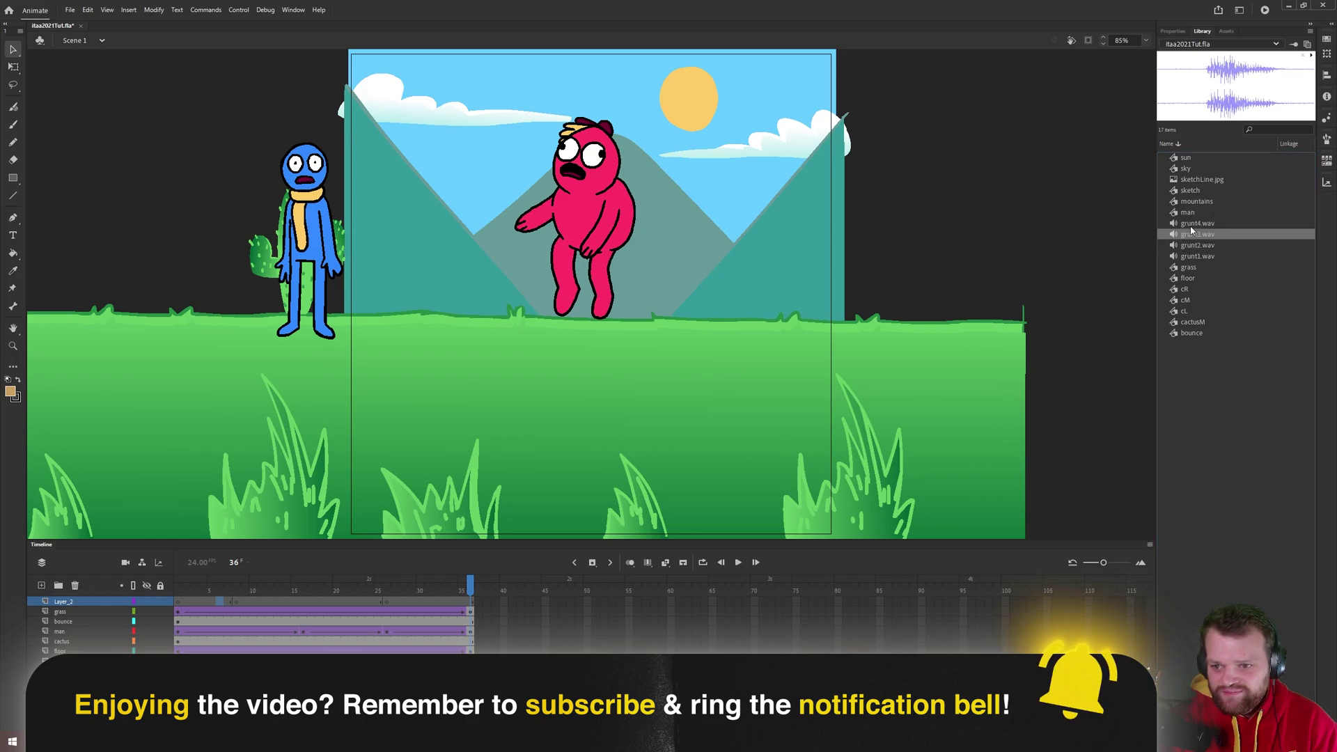
key(Up)
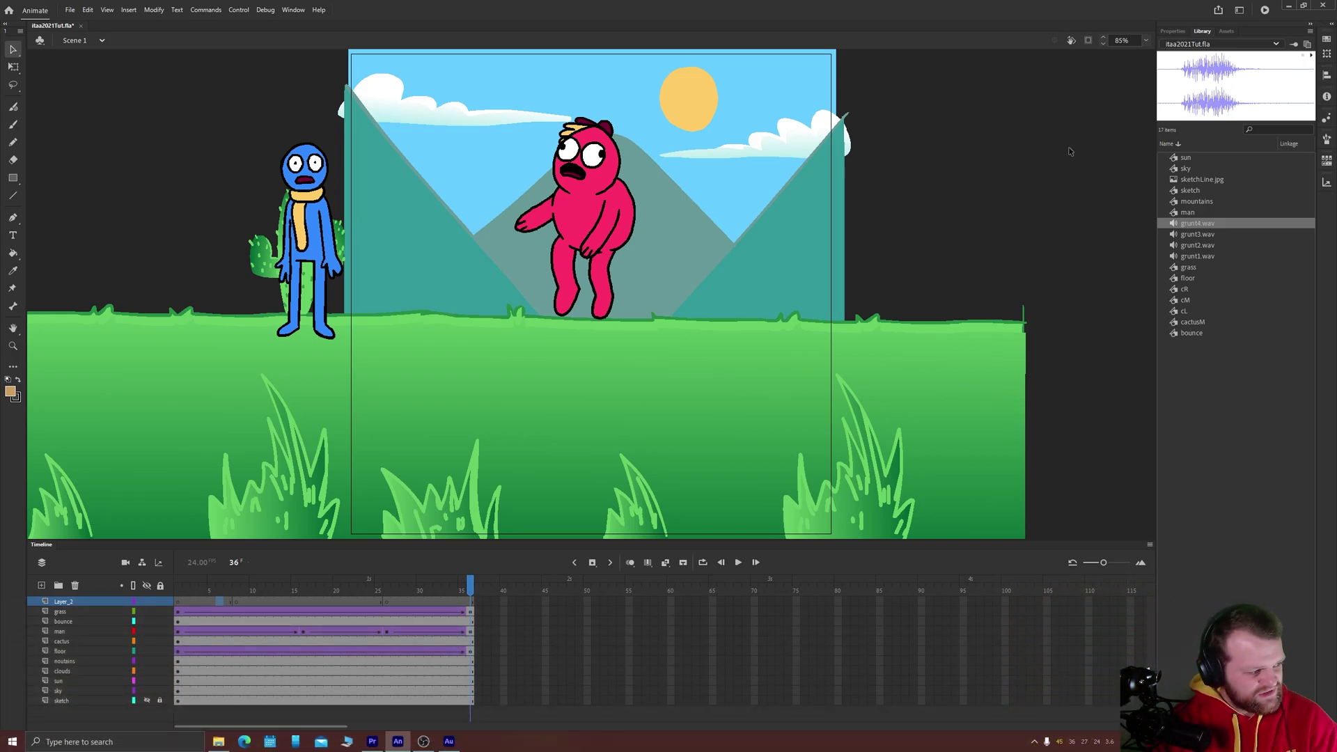
click(237, 601)
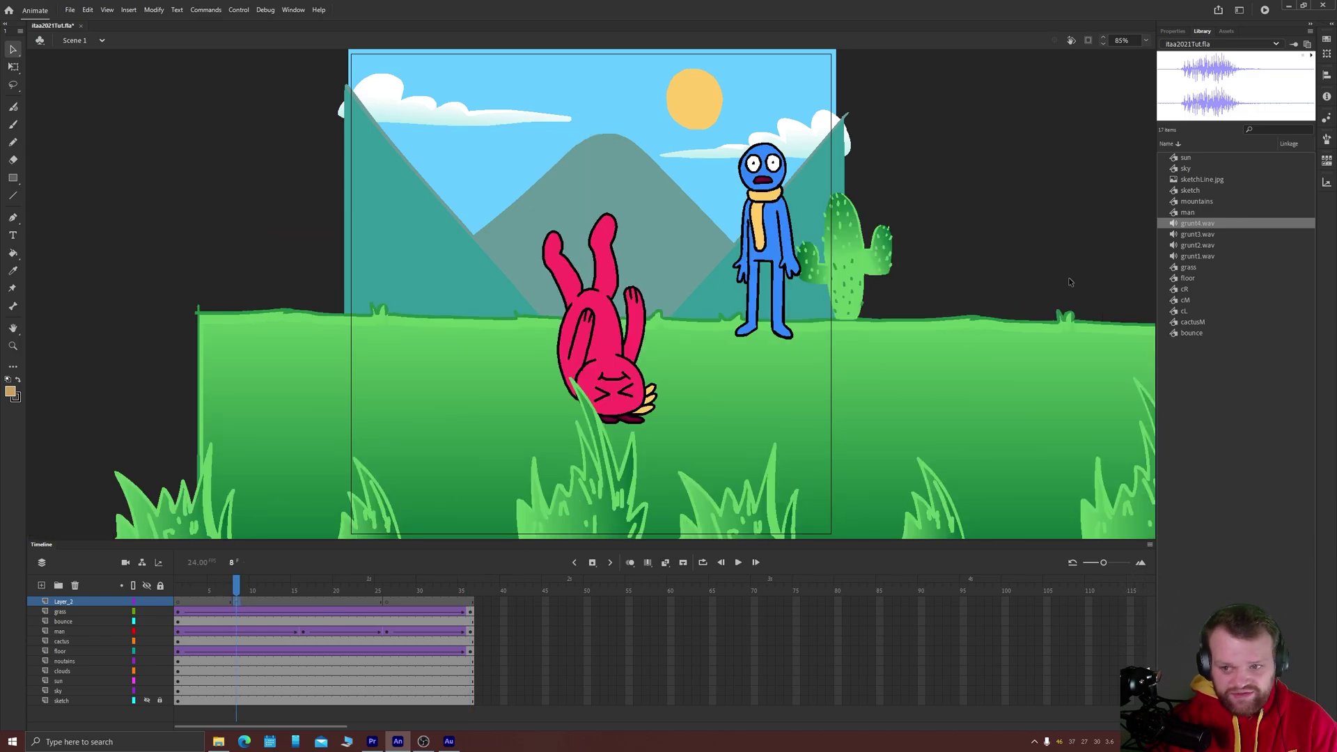
click(1187, 247)
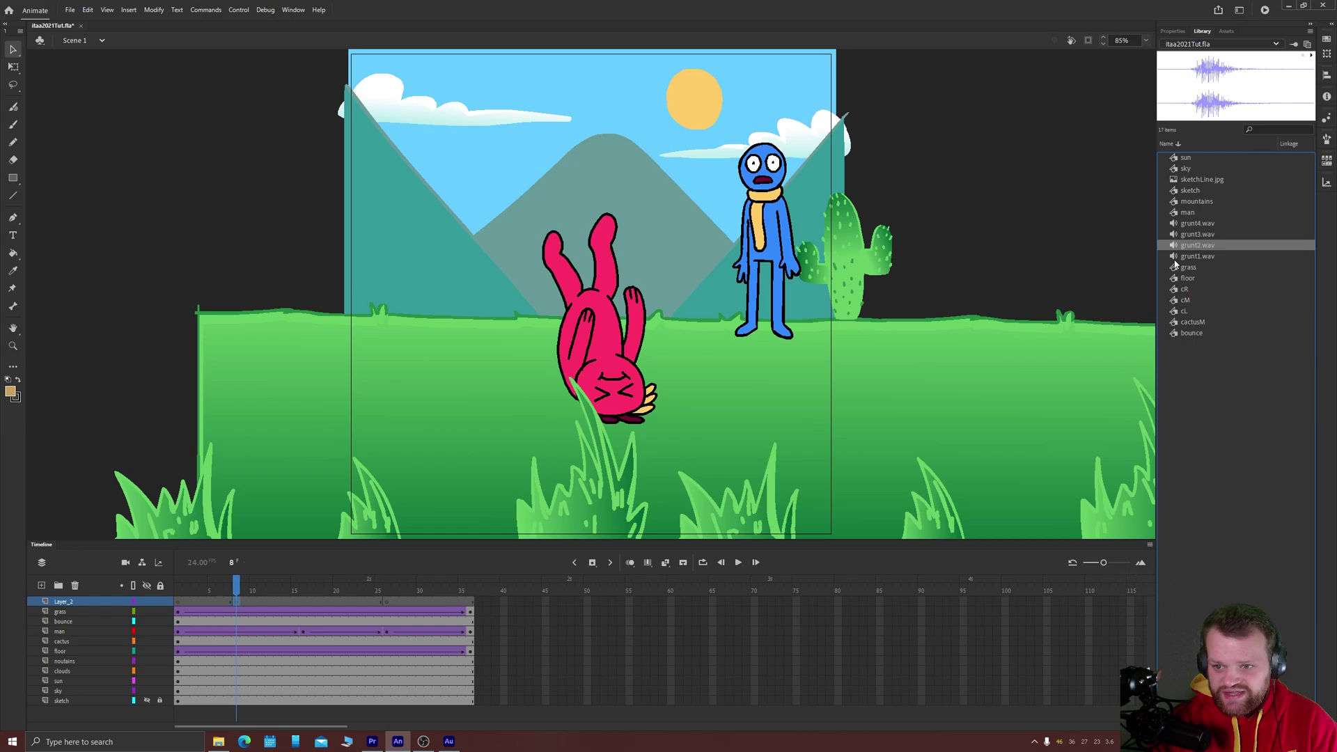
click(1173, 257)
drag(1153, 261, 589, 279)
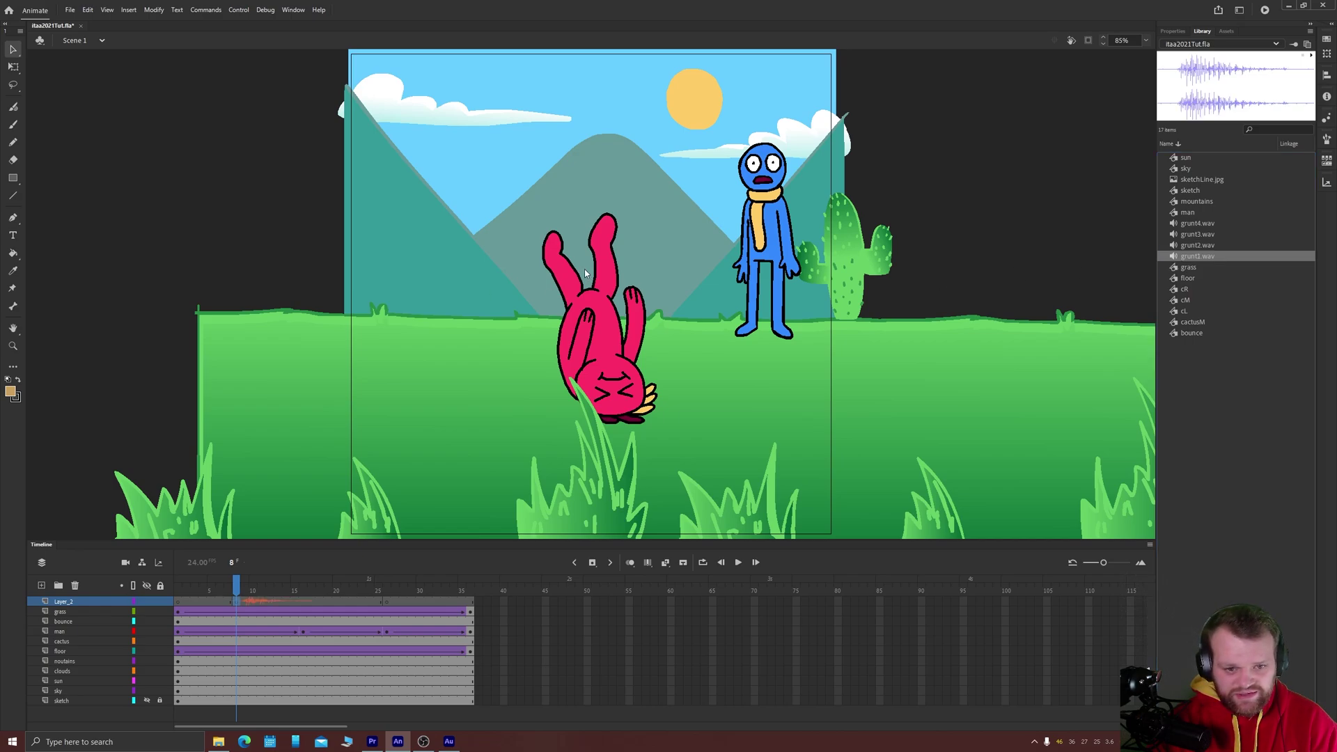
Step: Play from frame 4 to hear the grunt, then show frame 8's sound properties
click(205, 600)
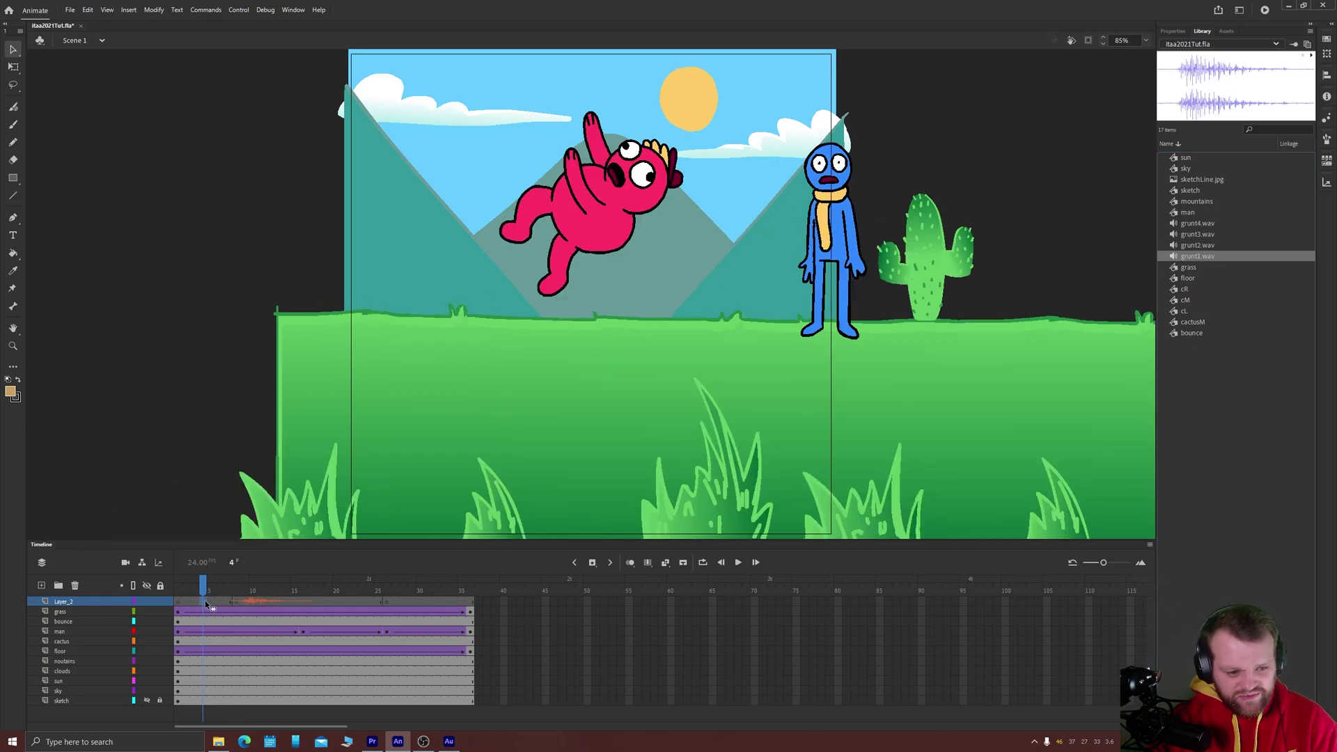
key(Return)
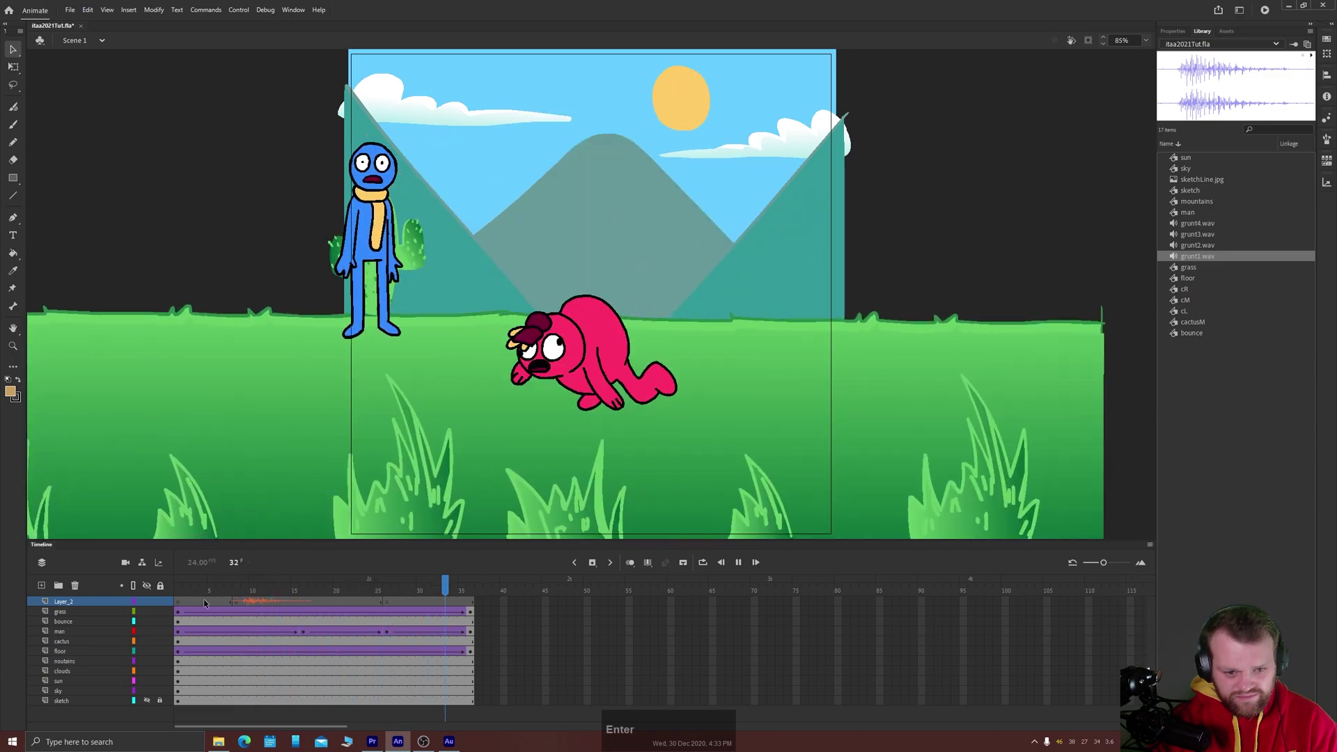
click(389, 600)
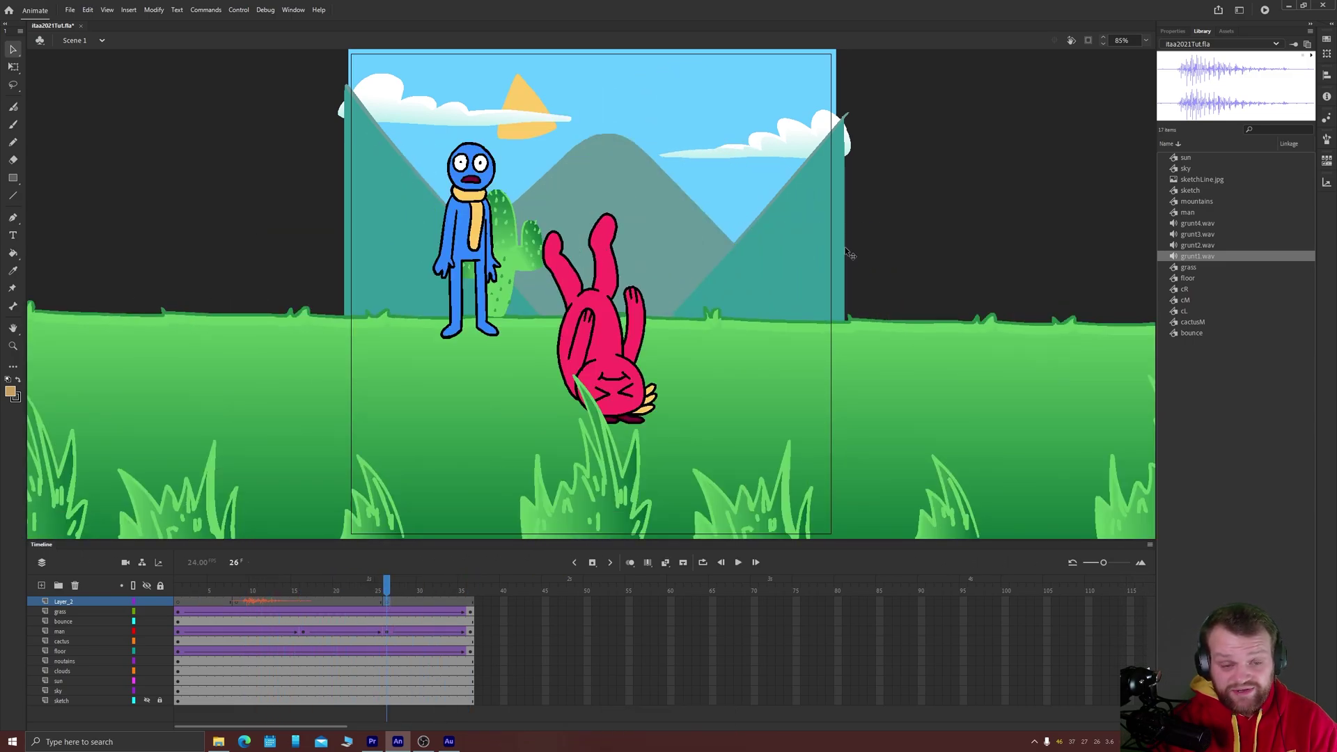
click(235, 603)
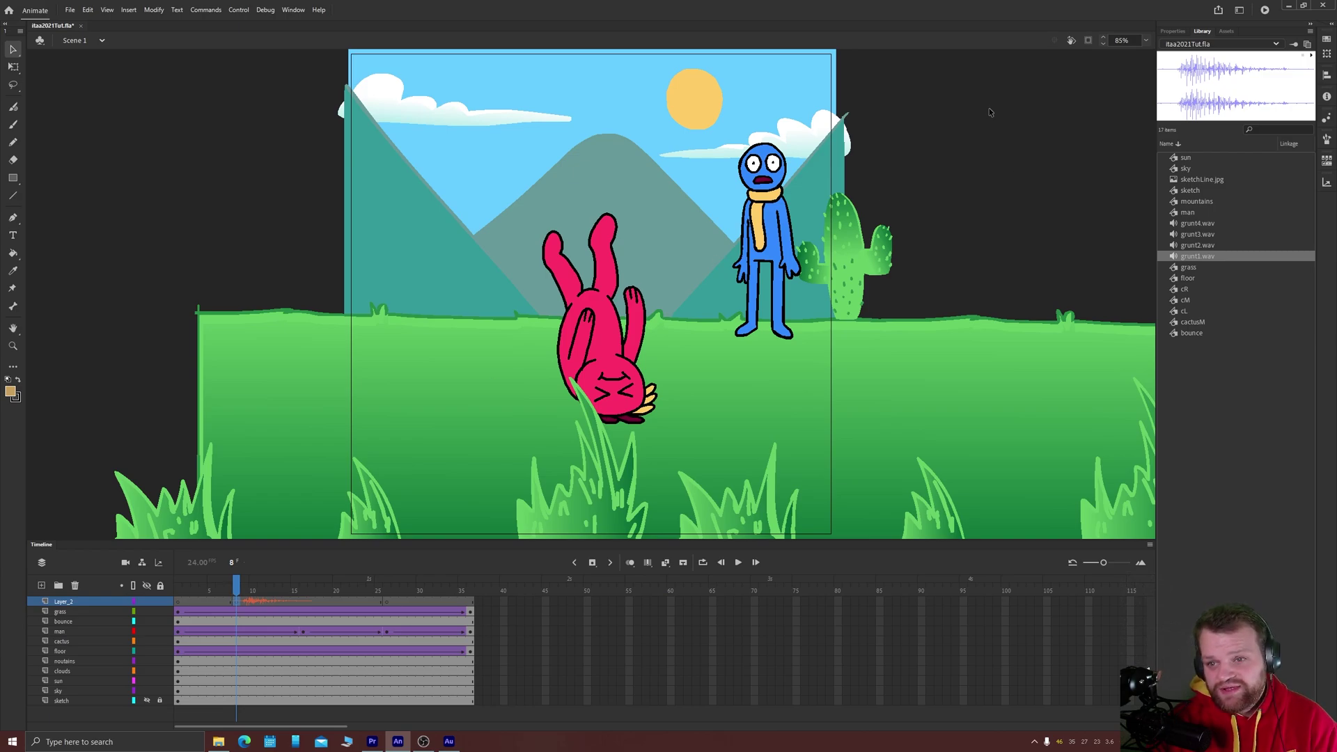
click(1174, 32)
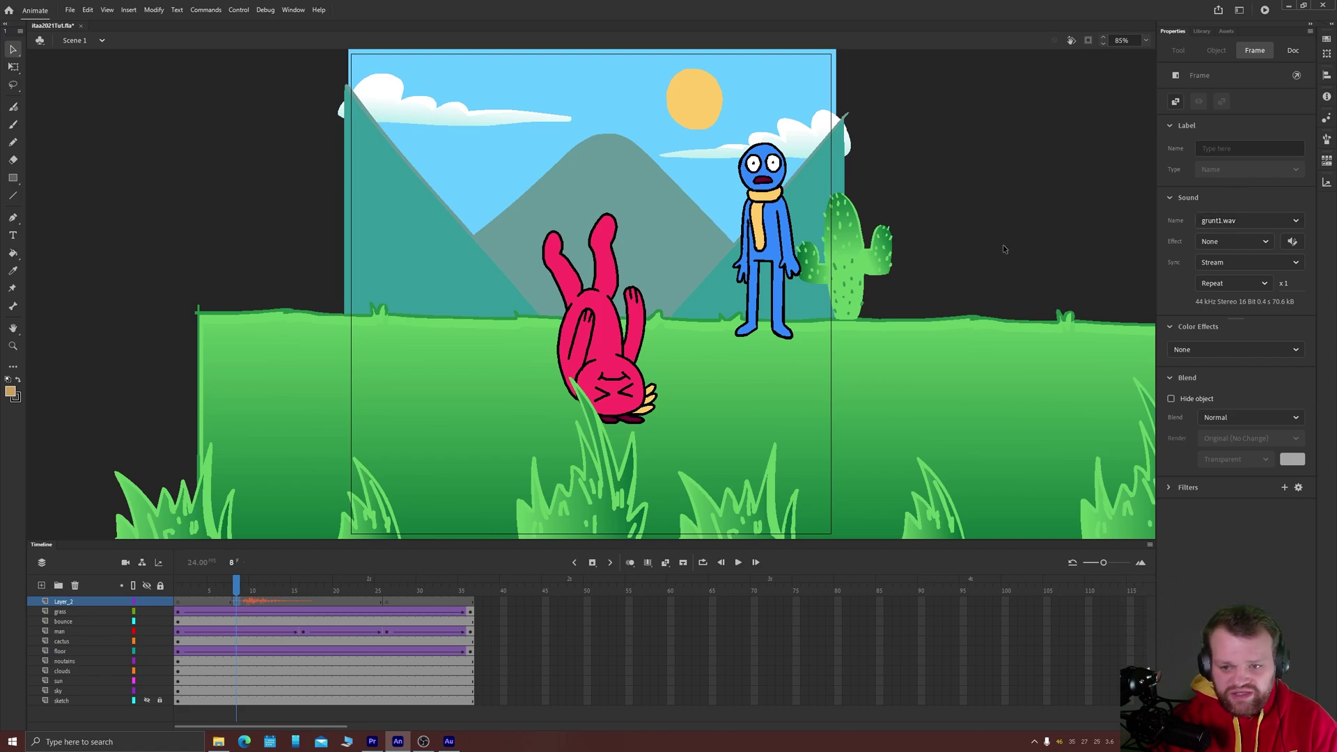
Step: Swap the frame-8 sound to grunt2.wav, then grunt3.wav, and play it back
click(1251, 220)
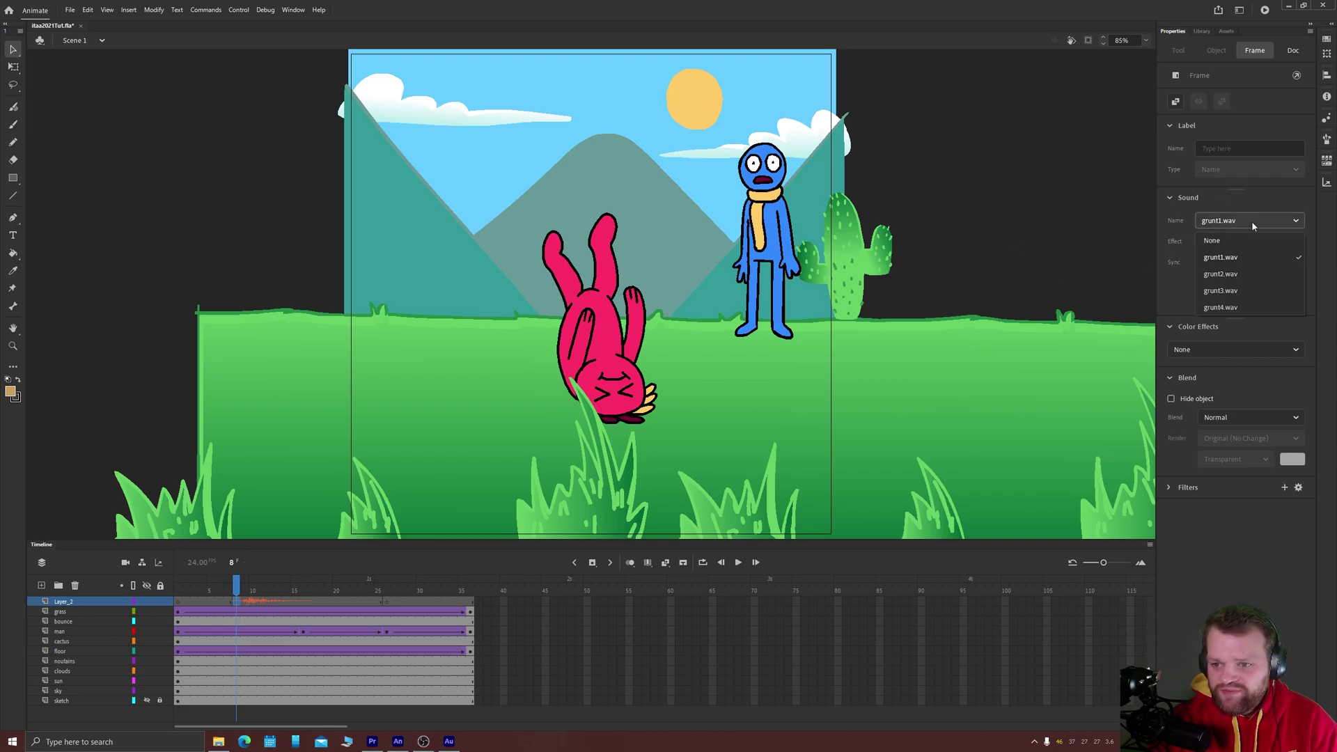
click(1225, 281)
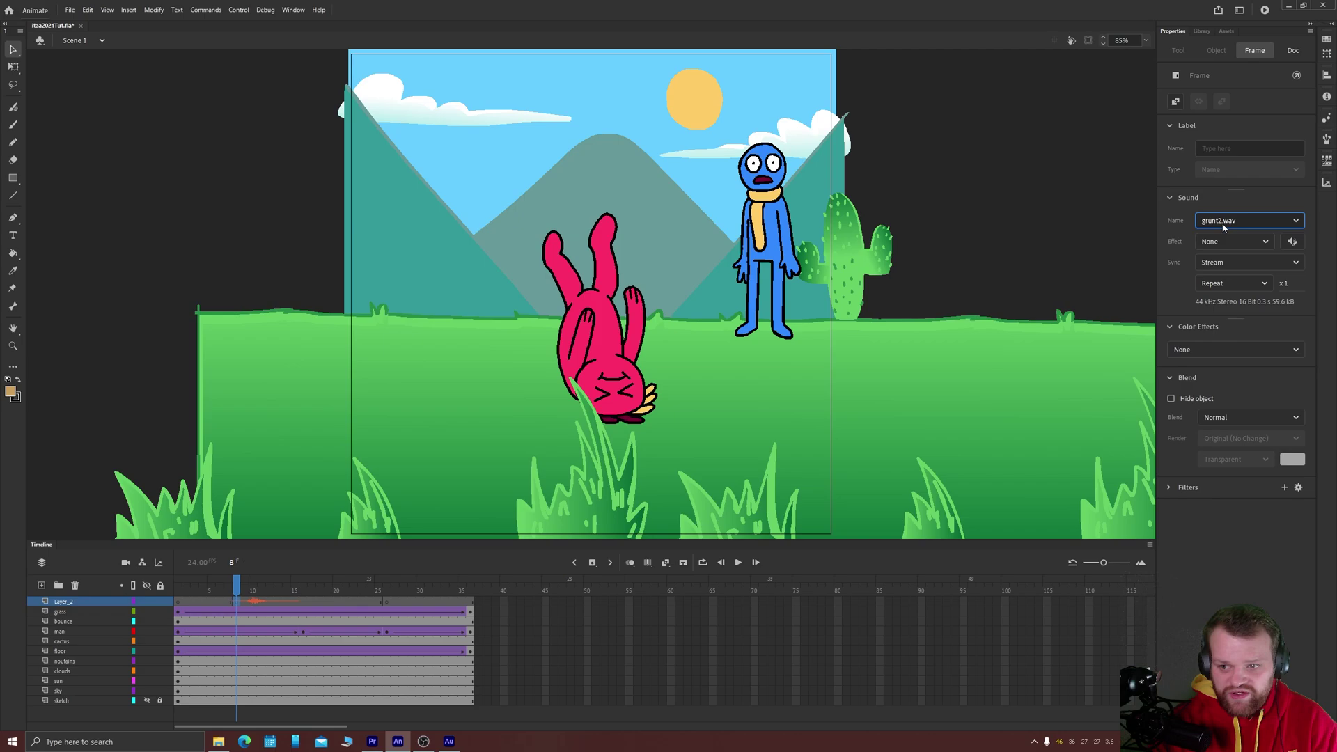
click(1251, 220)
click(1222, 291)
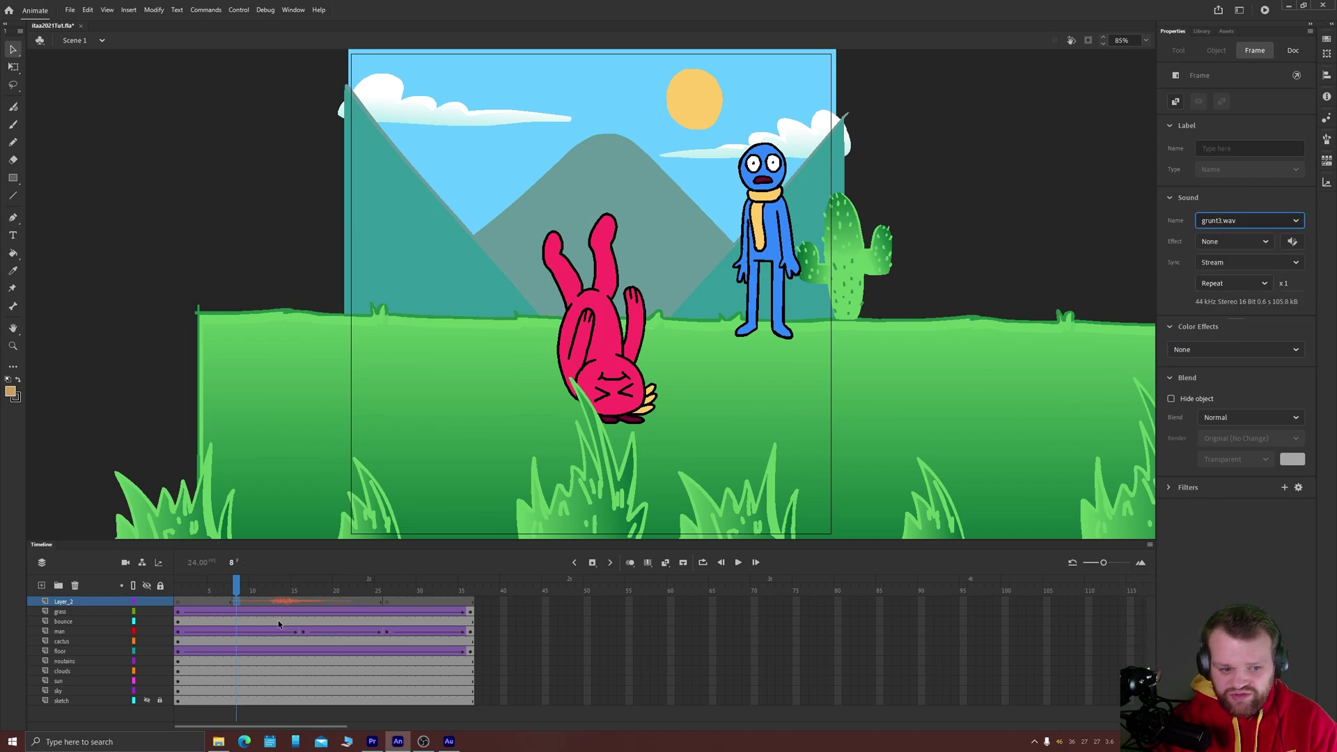
key(Return)
key(Return)
key(Return)
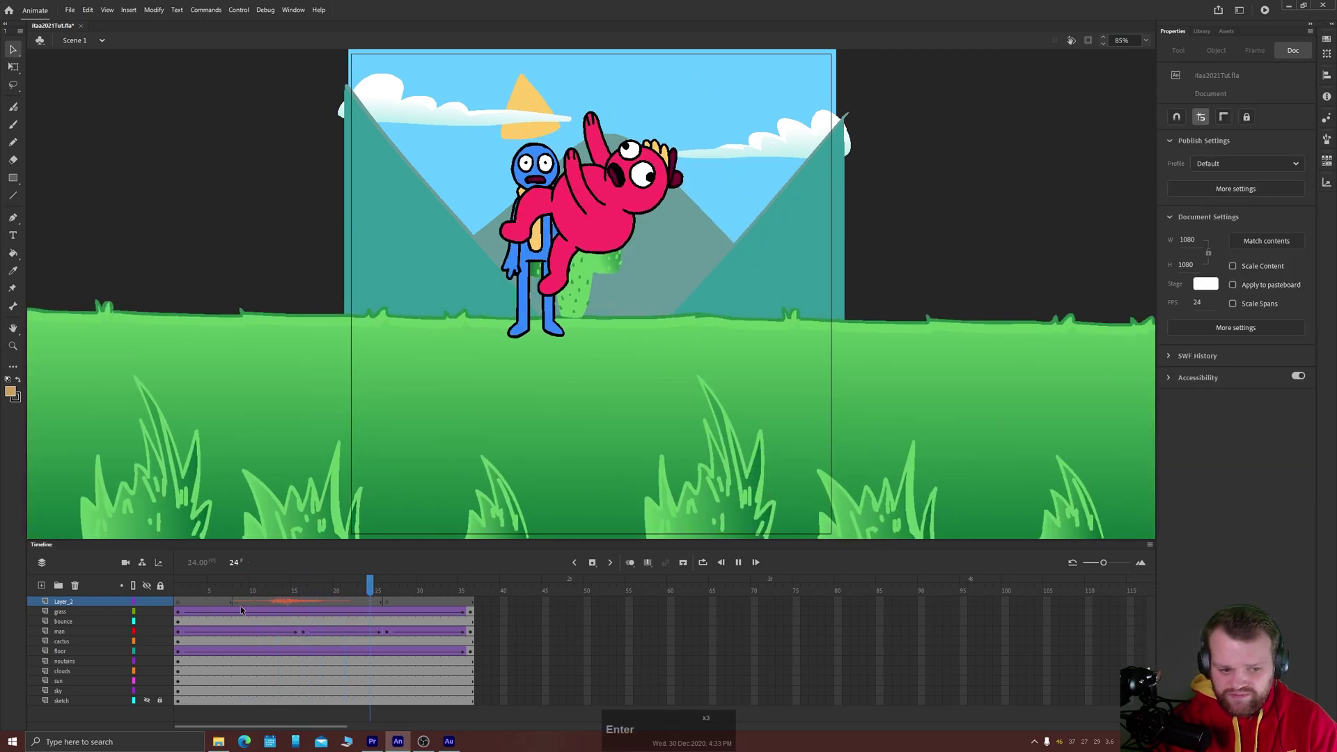
Step: Stop playback and compare the rabbit's pose at frames 5 and 8
click(241, 610)
click(212, 610)
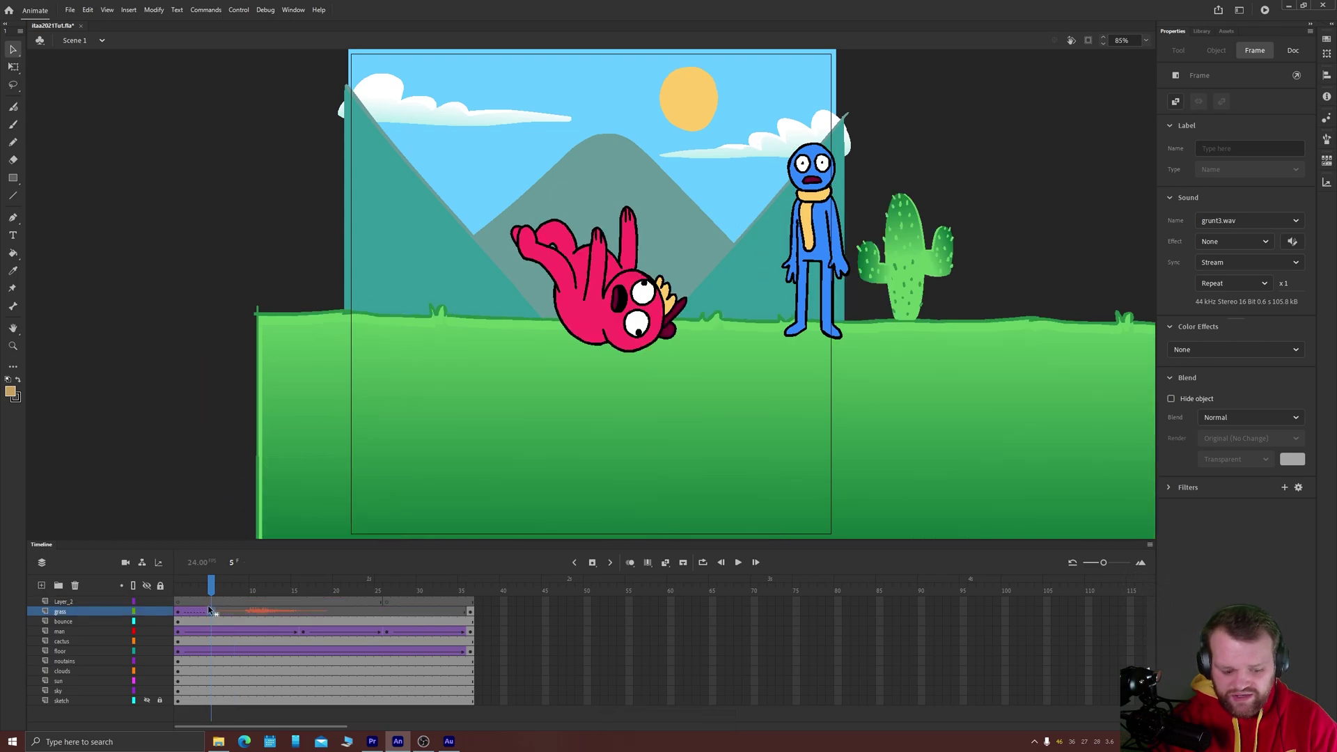
click(236, 603)
key(z)
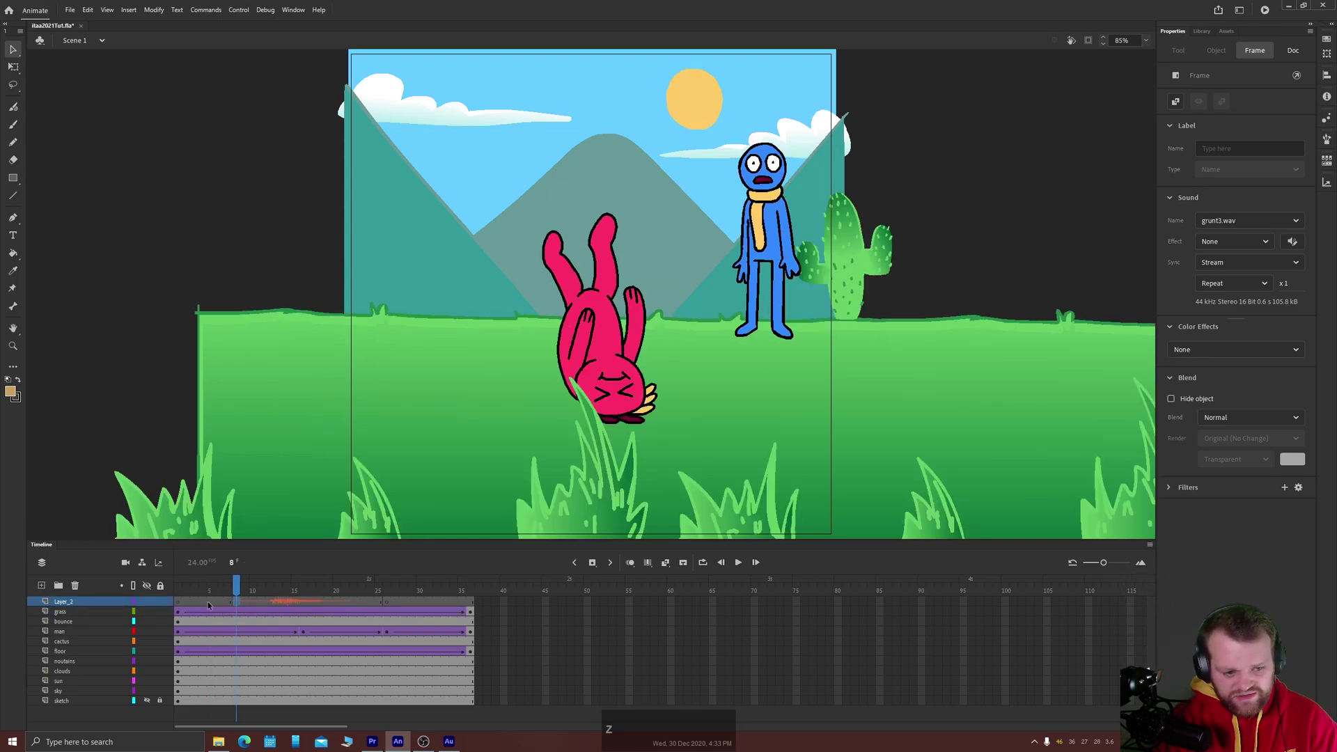
click(208, 605)
click(235, 608)
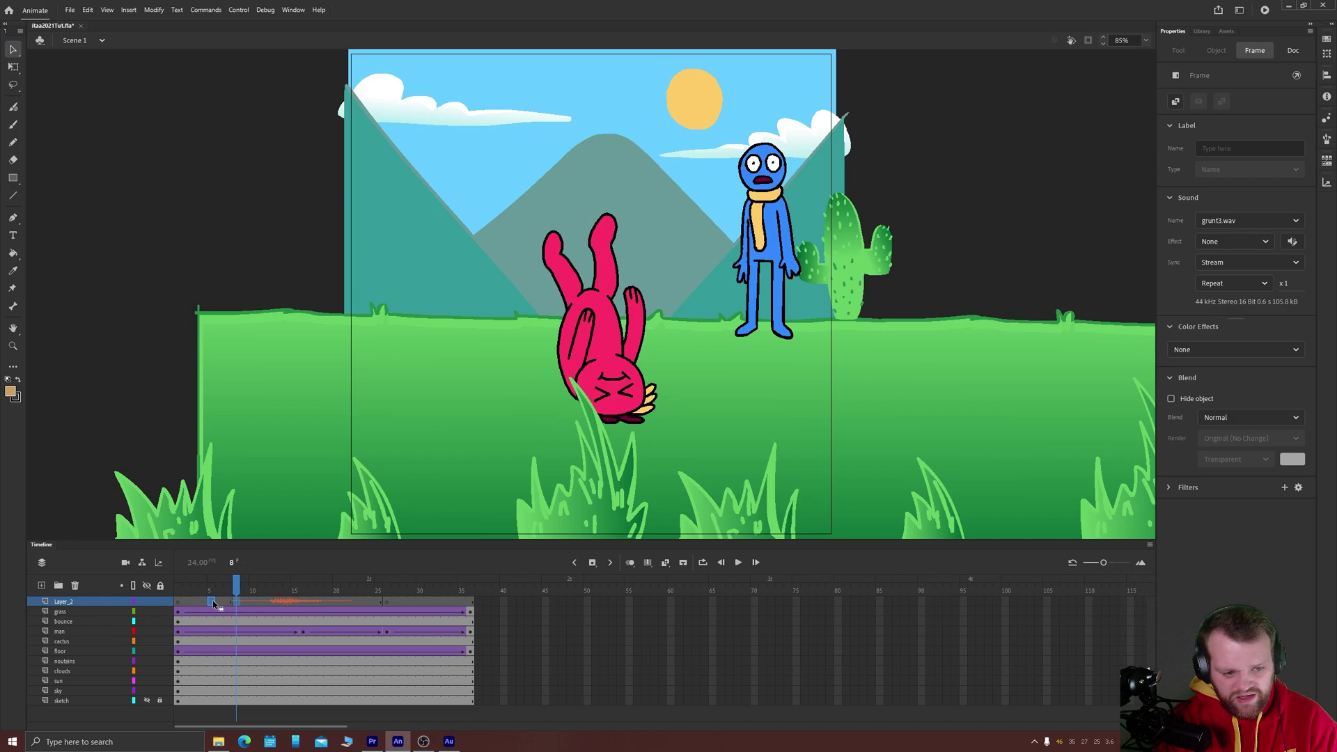
Step: Preview from frame 4 on Layer_2, then open the grunt's Sync options
click(213, 605)
click(197, 606)
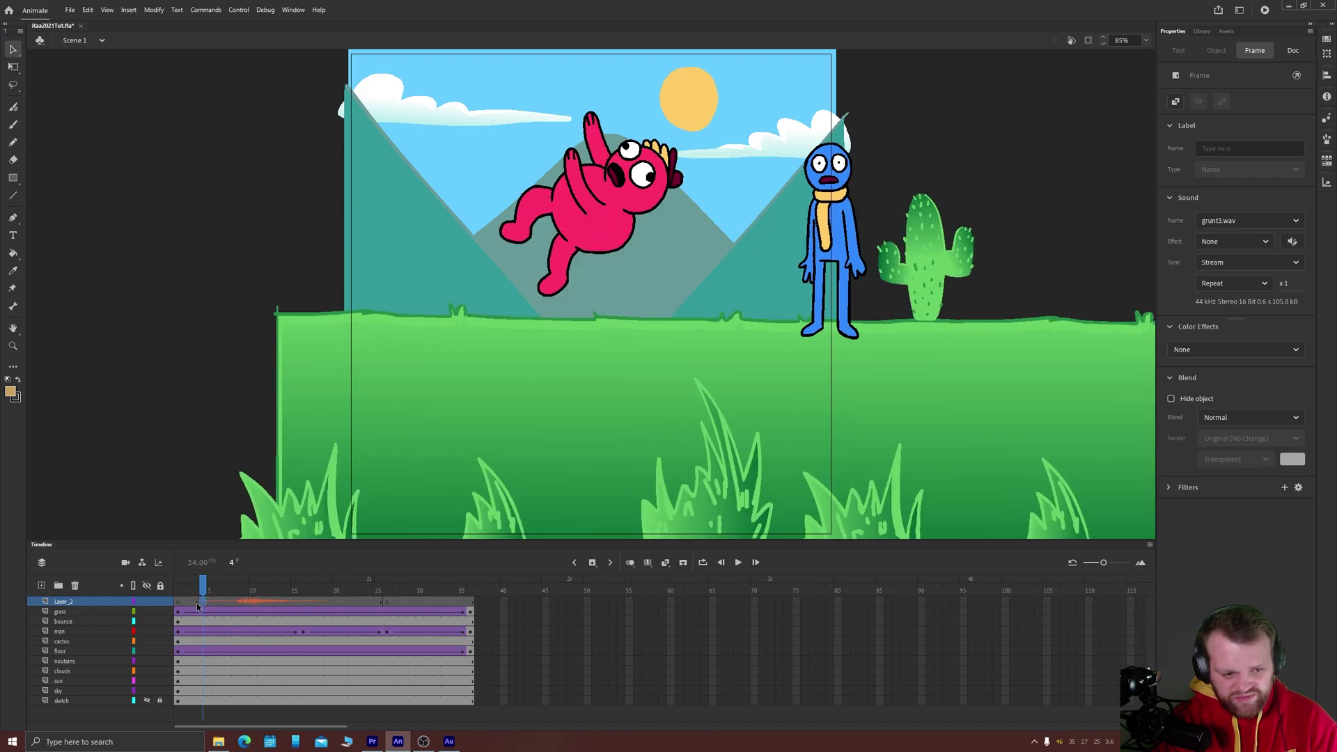
key(Return)
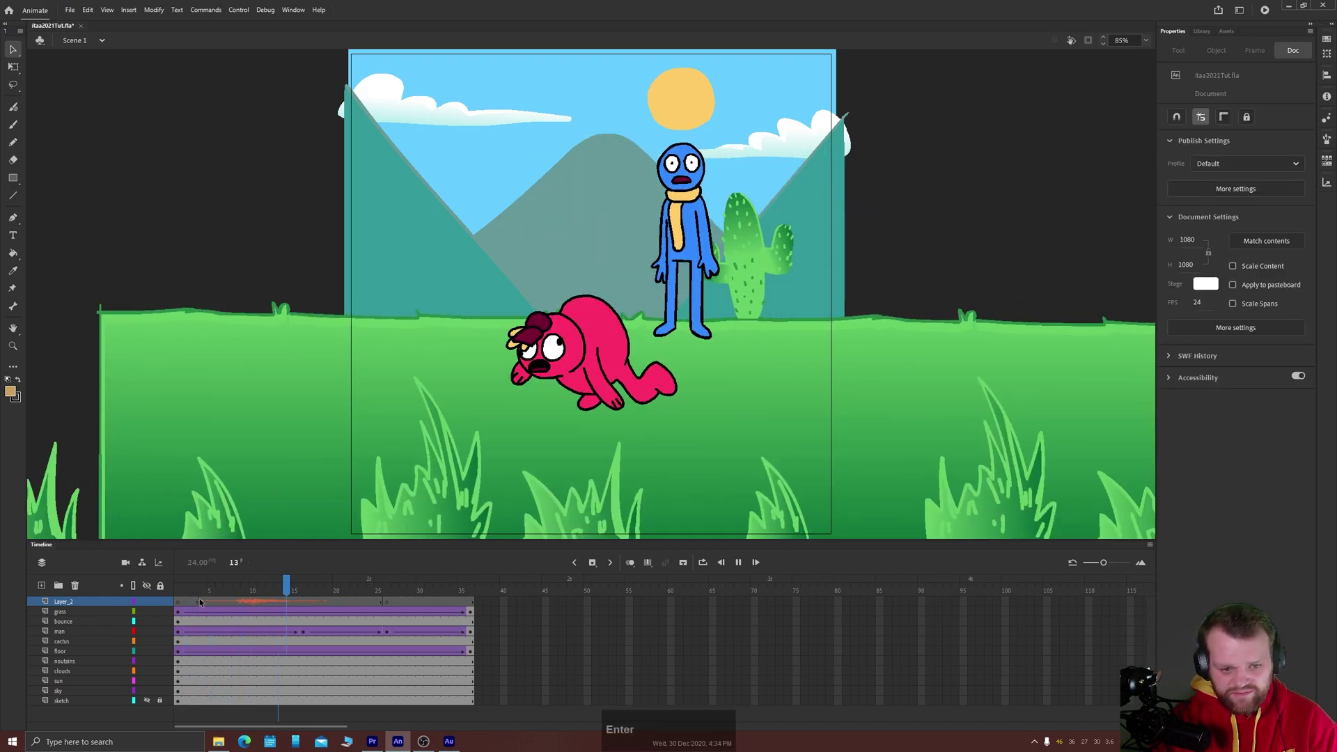
key(Return)
click(204, 605)
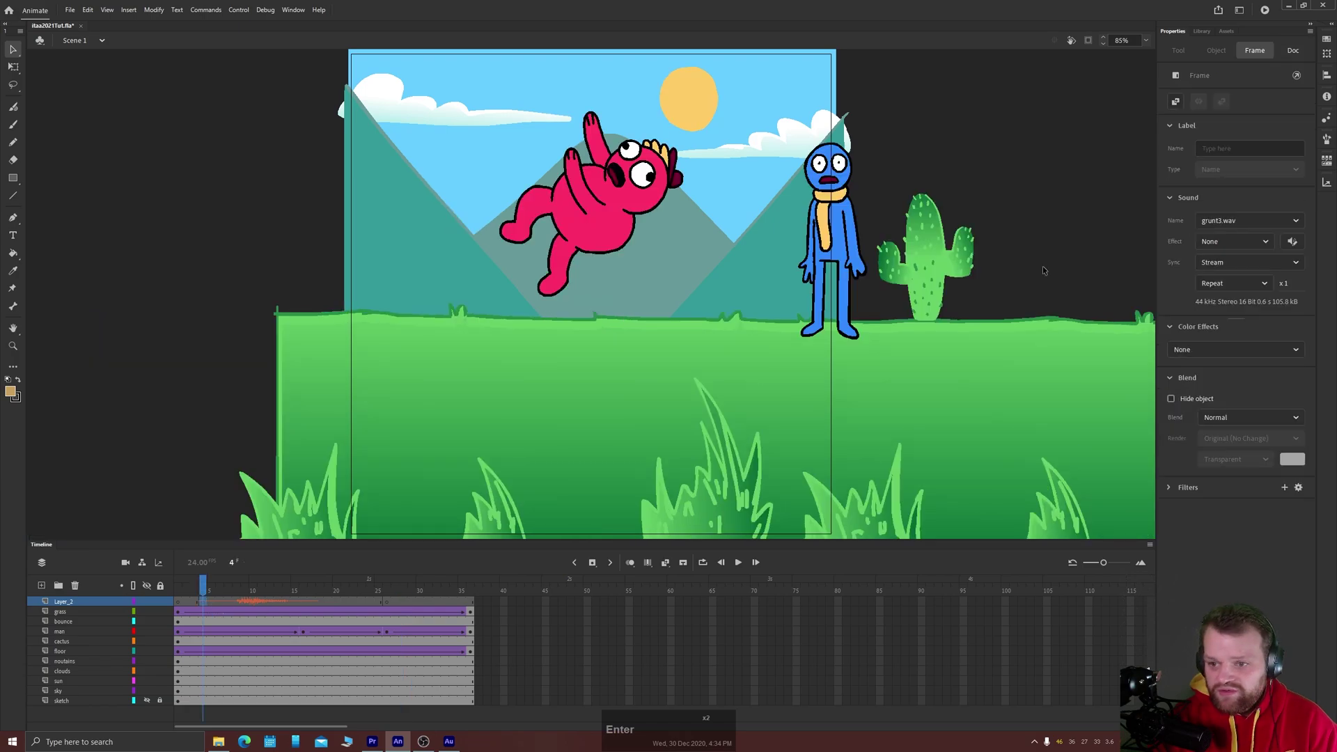
click(1215, 263)
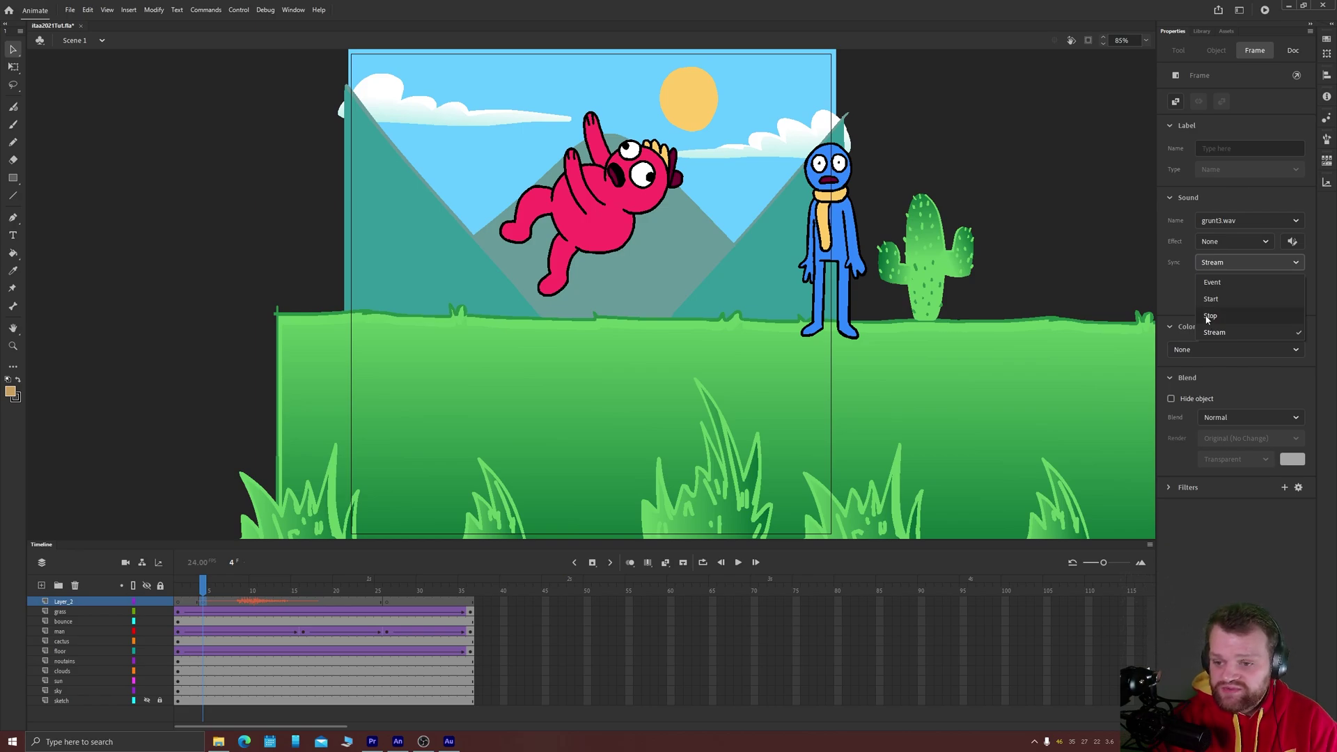
click(1221, 333)
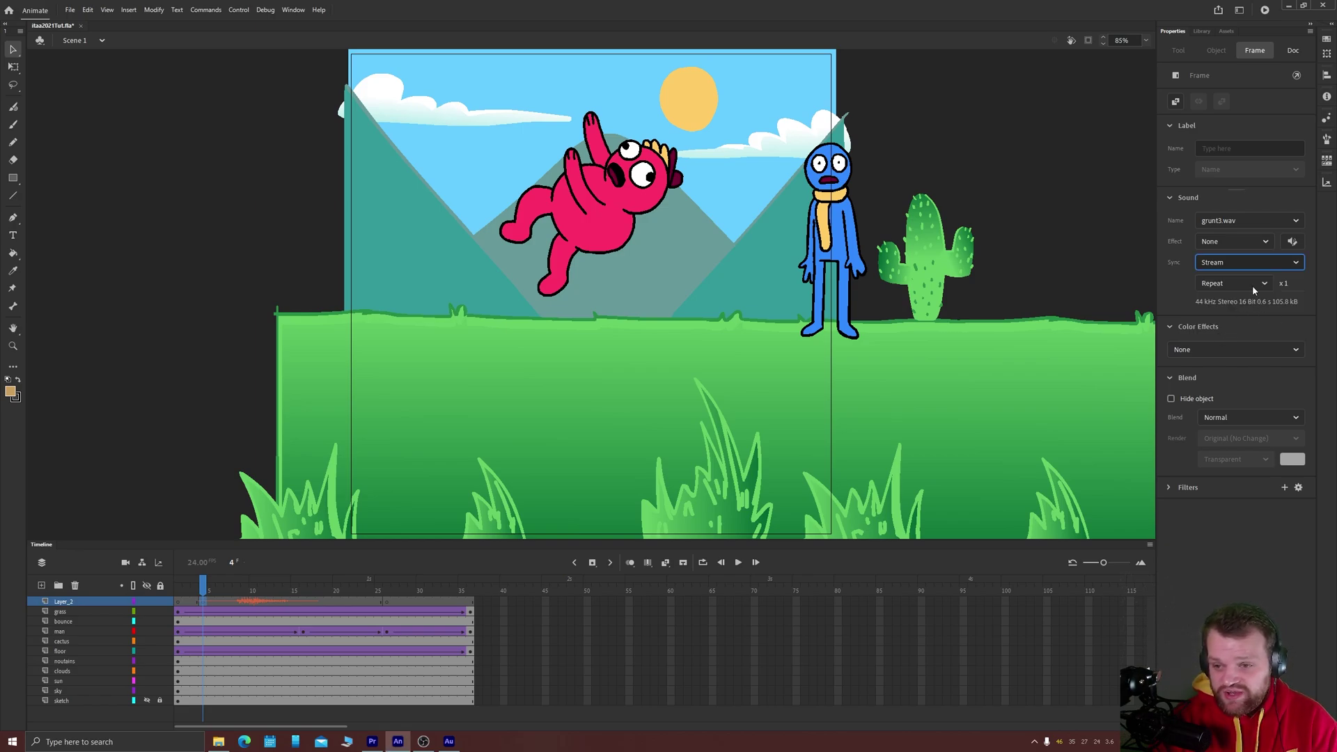
click(1241, 242)
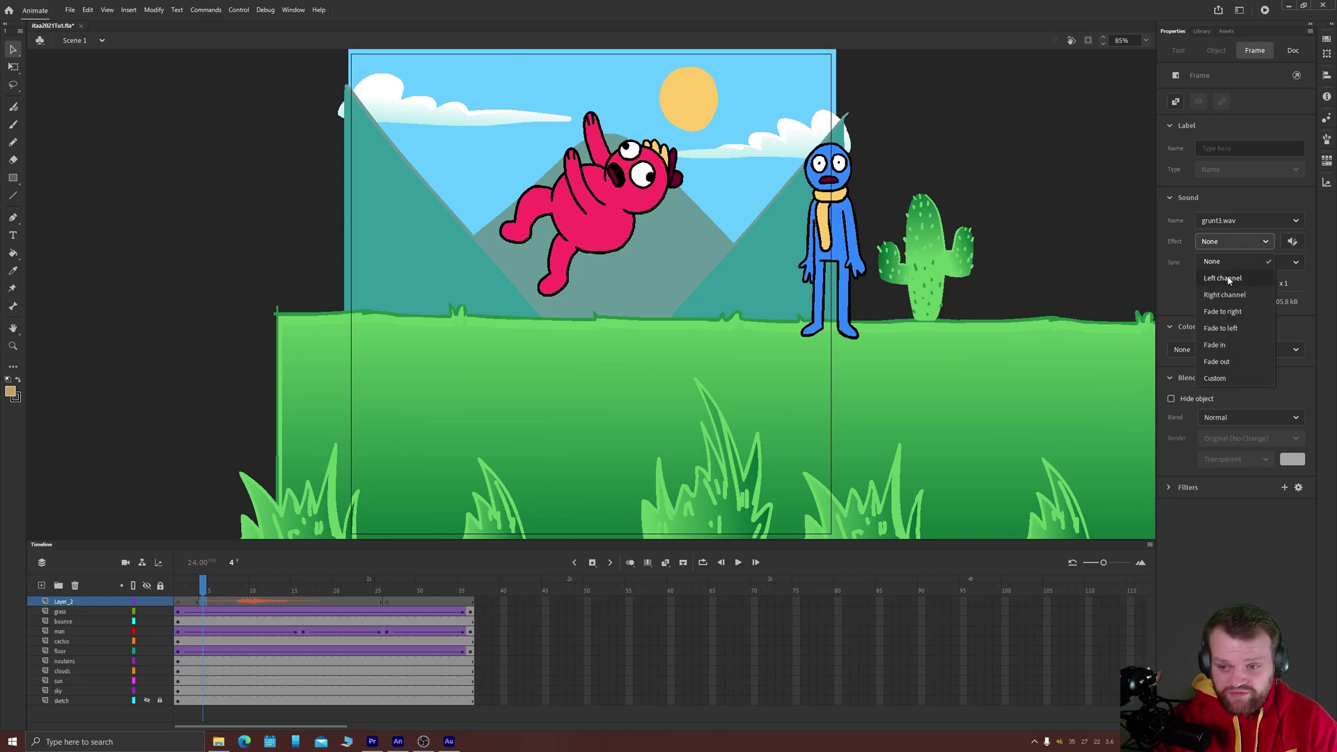
click(1219, 312)
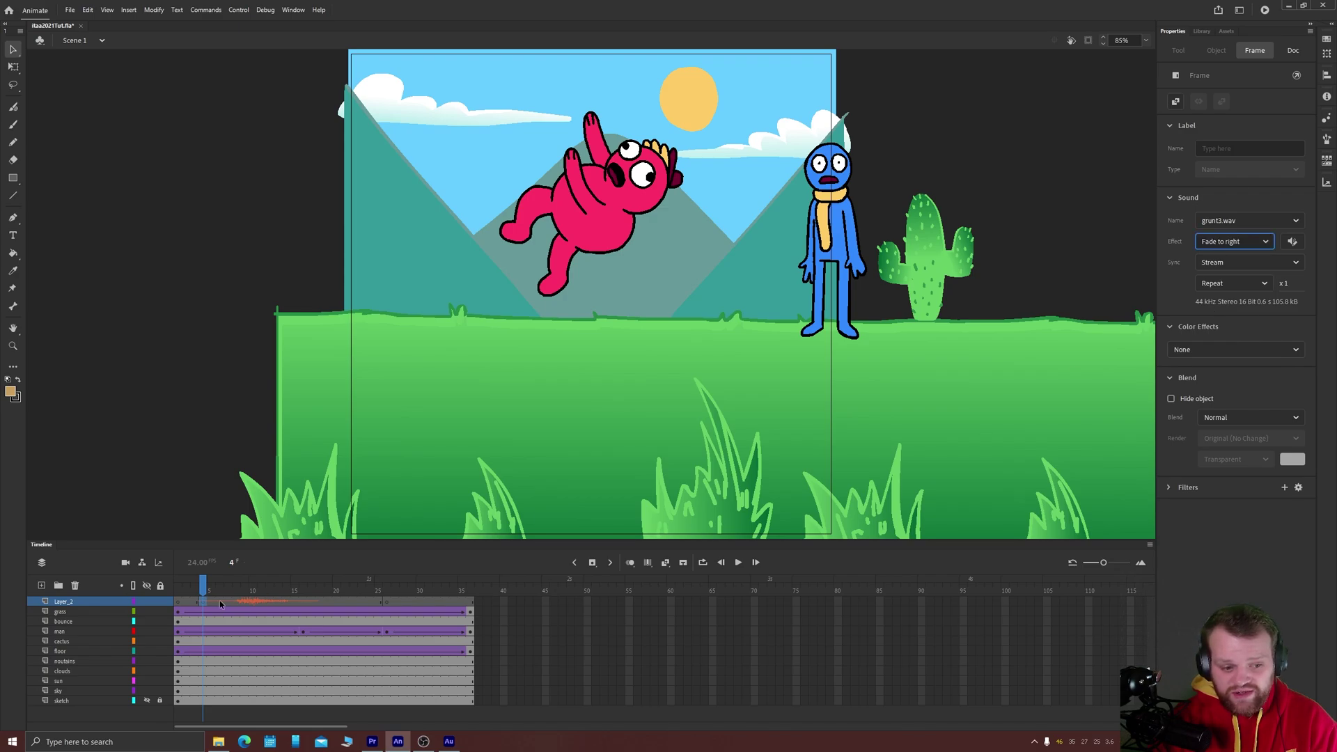
key(Return)
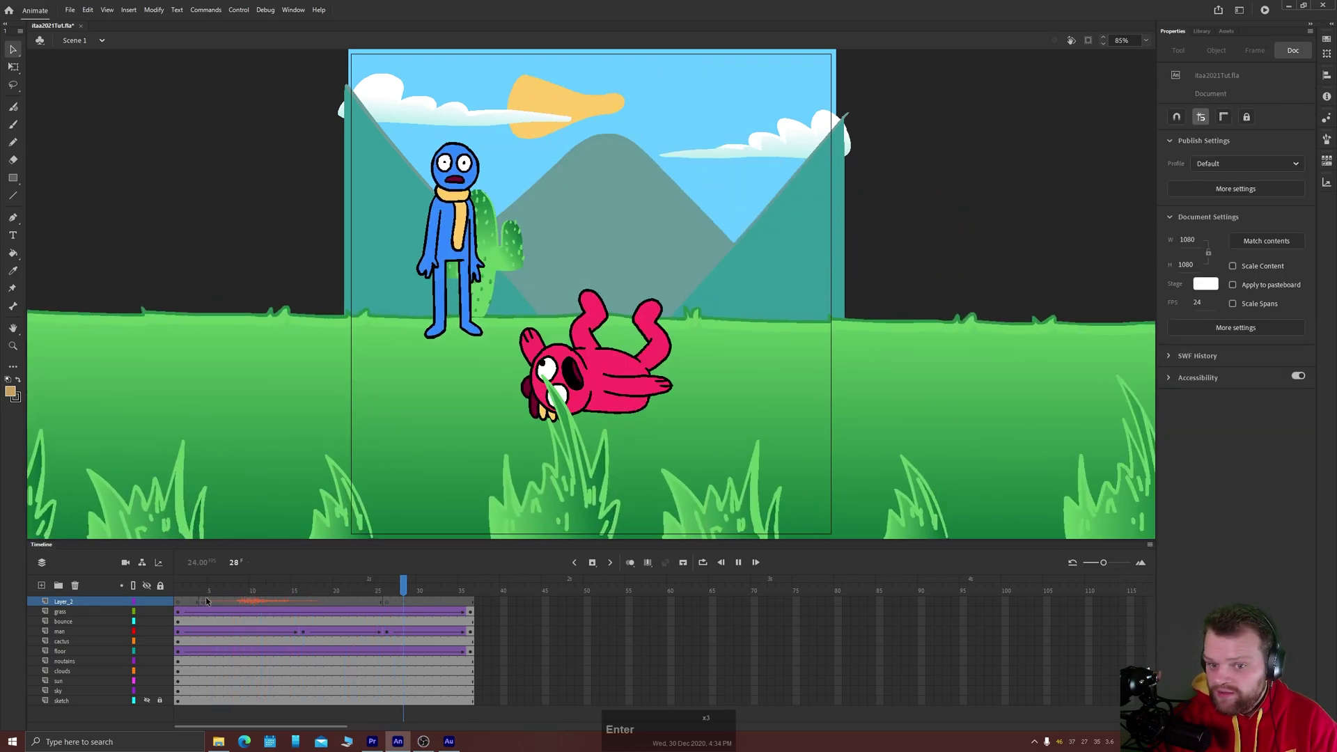
click(201, 589)
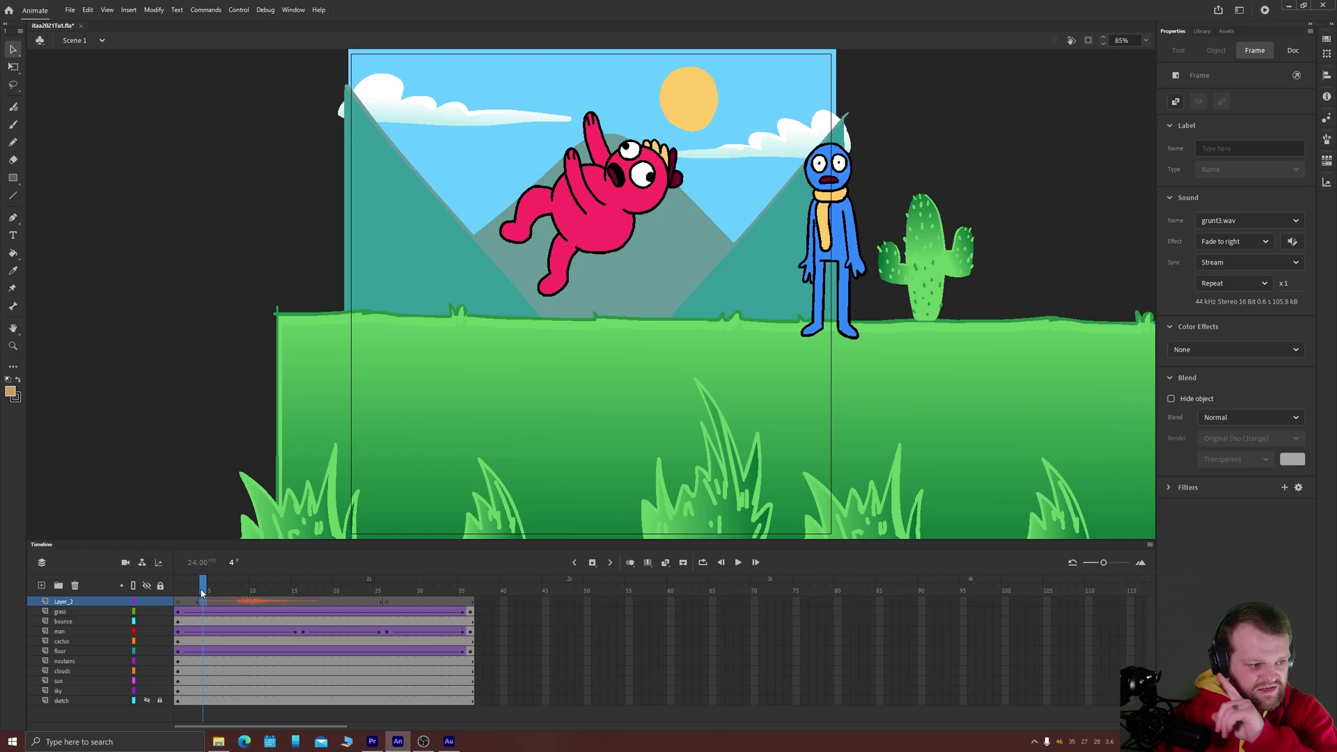
click(1209, 242)
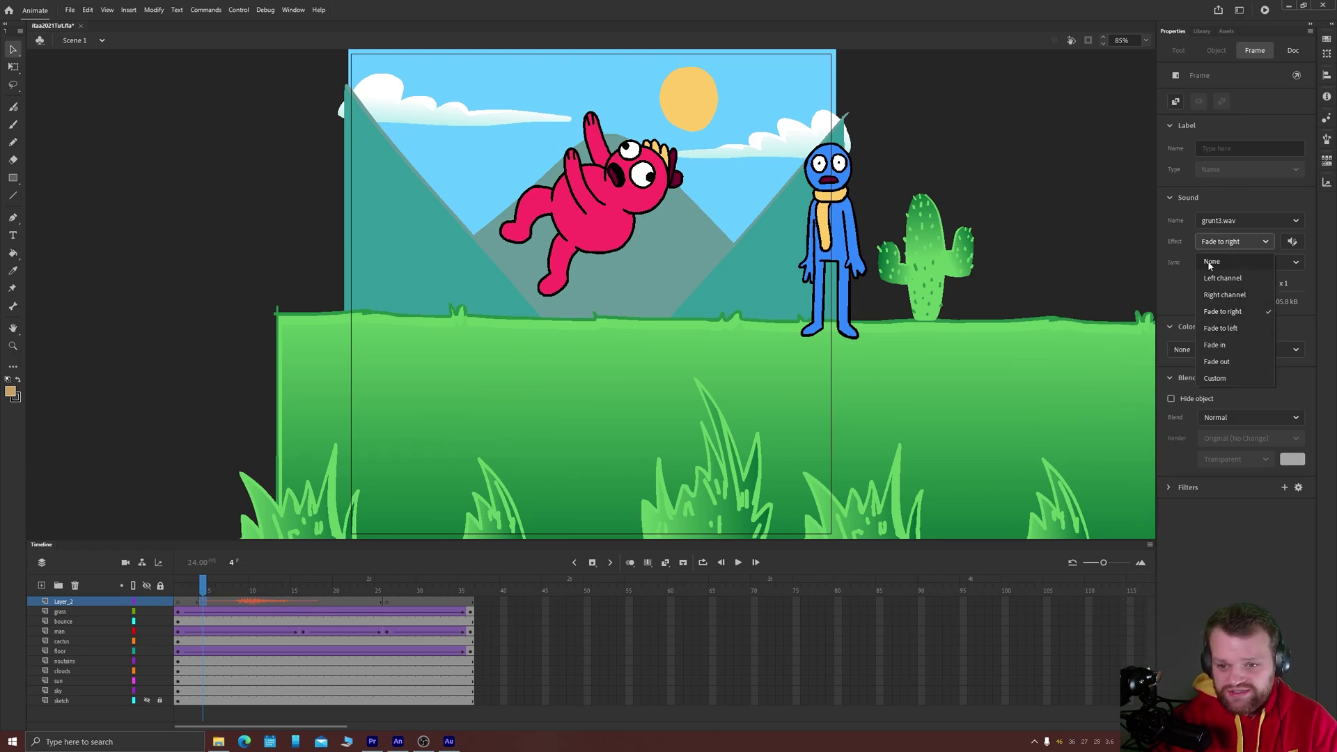
click(1208, 263)
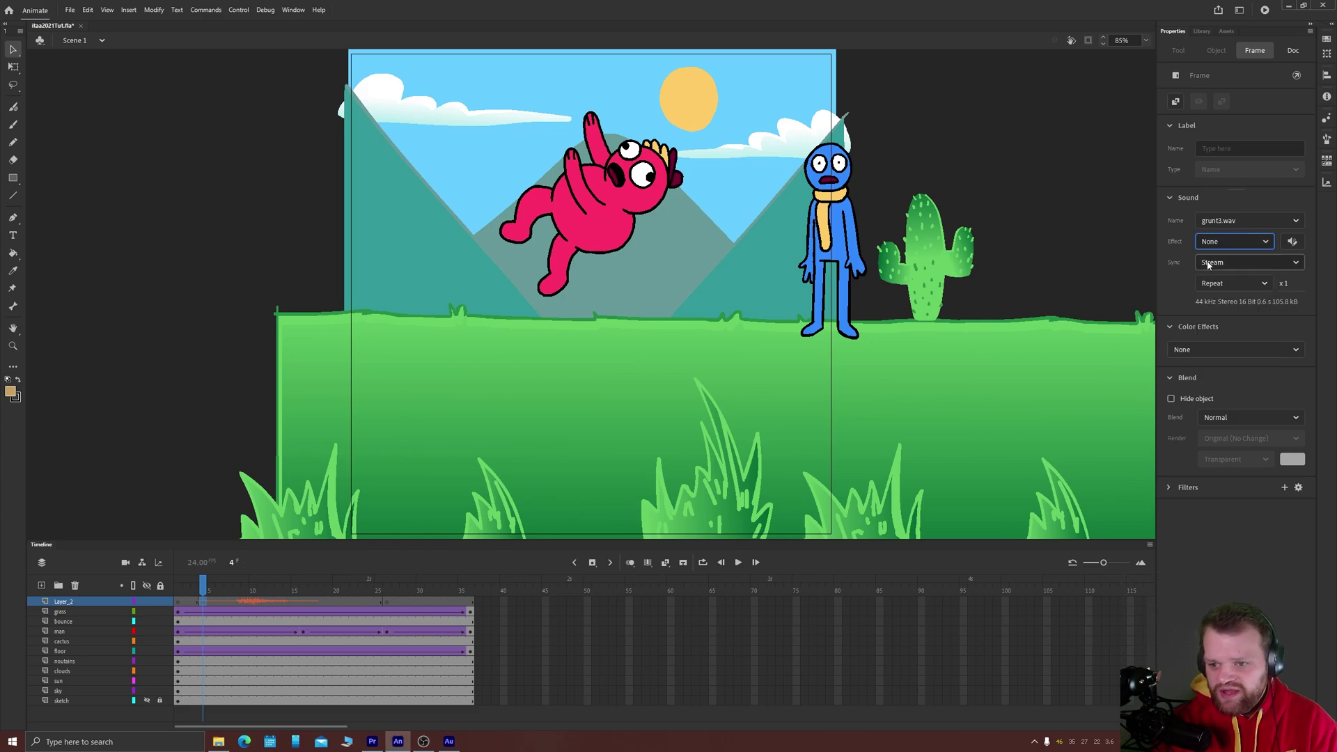
click(1215, 242)
click(1215, 257)
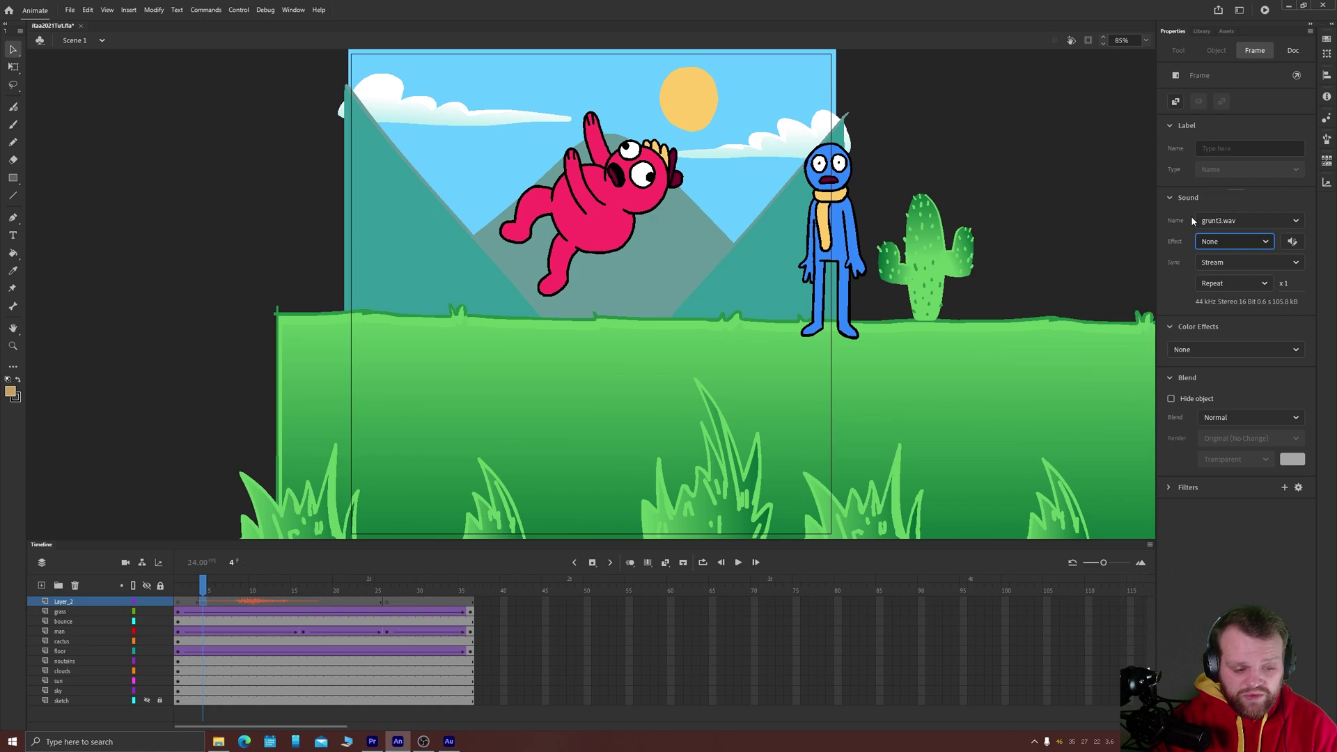
Step: Assign grunt4.wav to Layer_2's keyframe at frame 26
click(388, 606)
click(1226, 223)
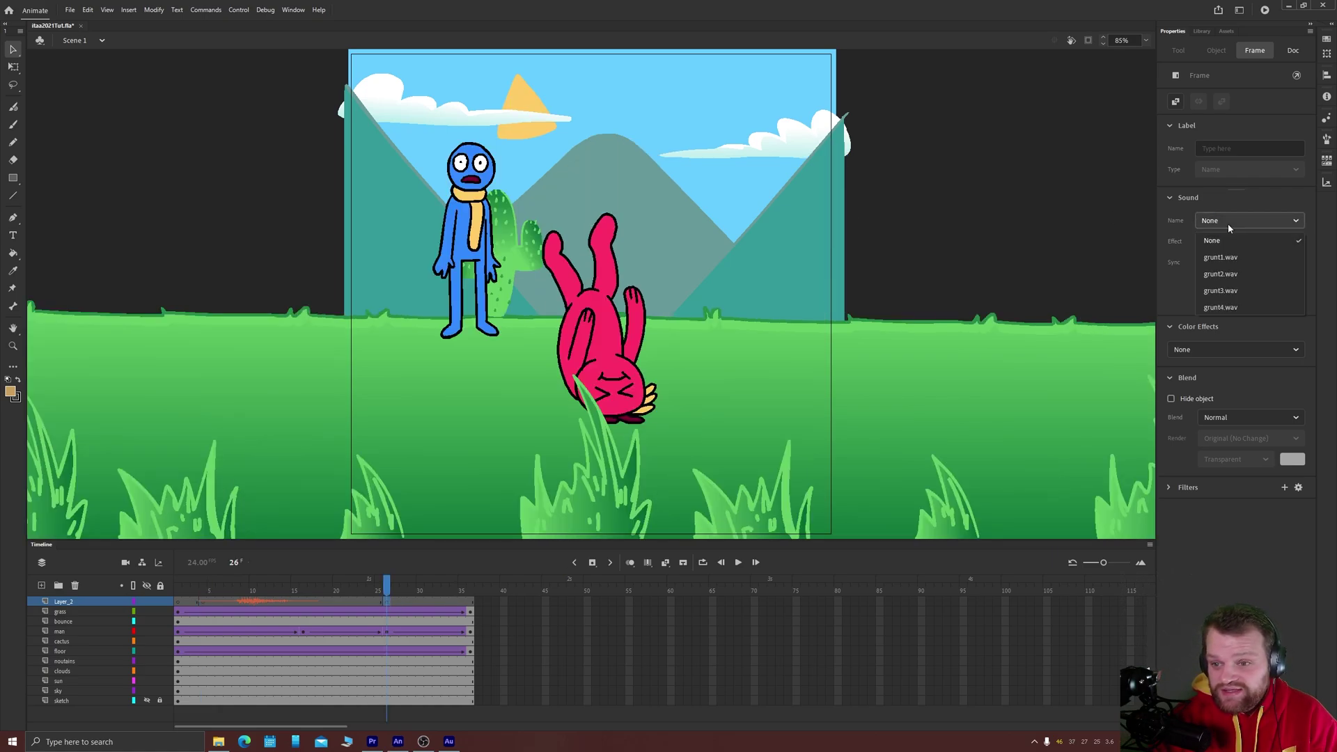
click(1220, 307)
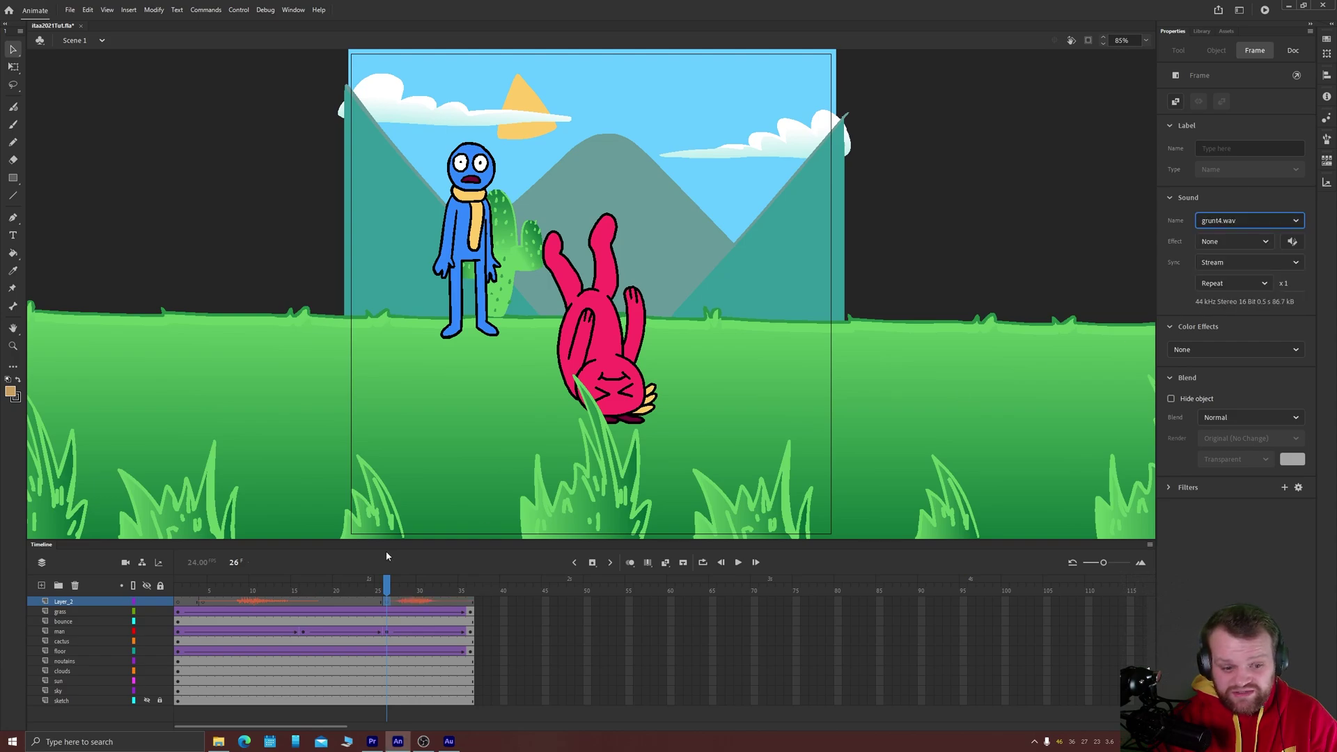
Step: Play from frame 24 to hear the second grunt, then test-run and close ita2021Tut.swf
click(371, 605)
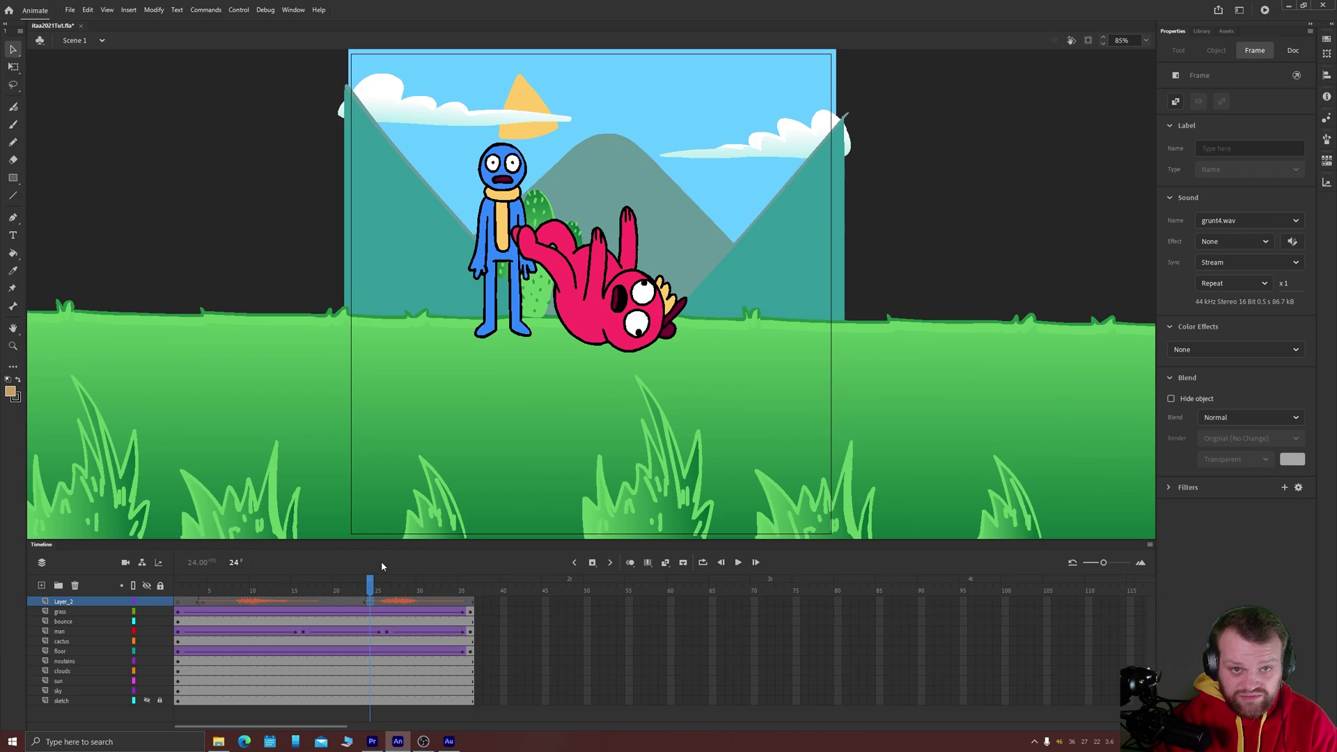
key(Return)
key(Return)
key(Return)
key(Return)
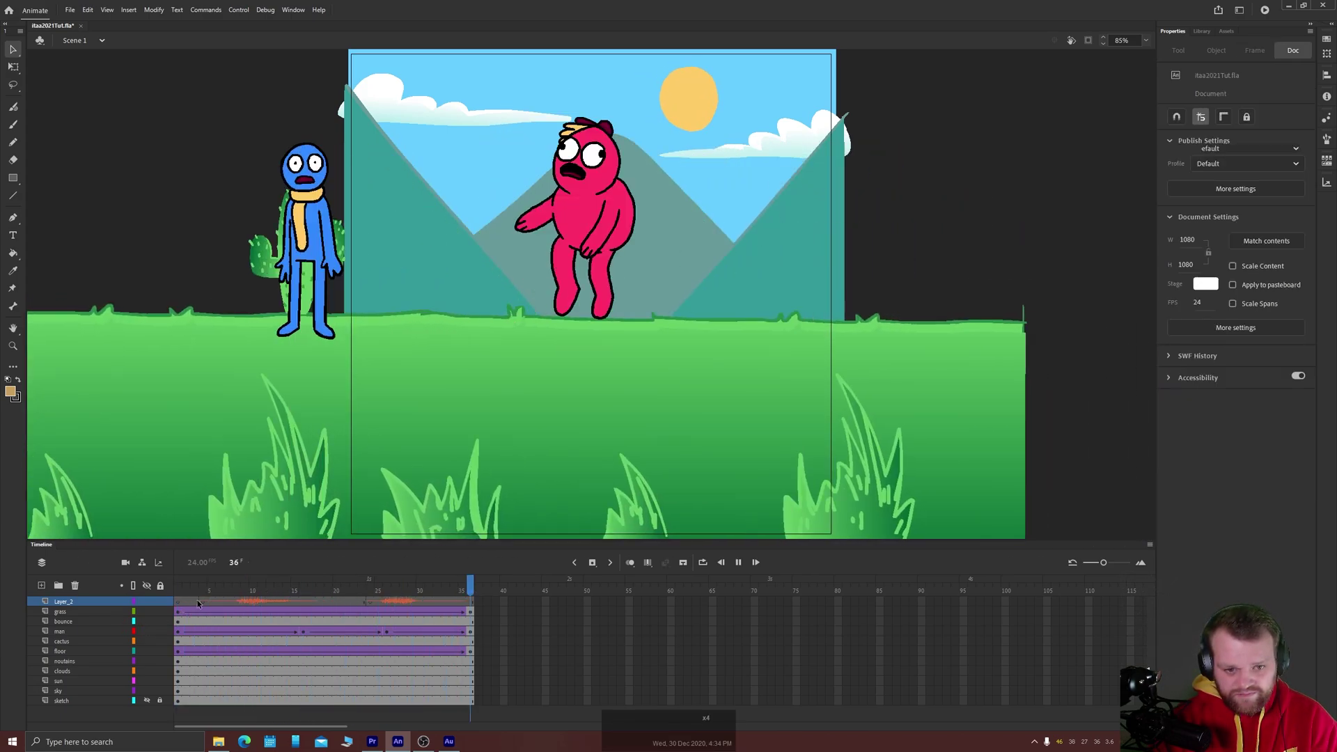
key(ctrl+Return)
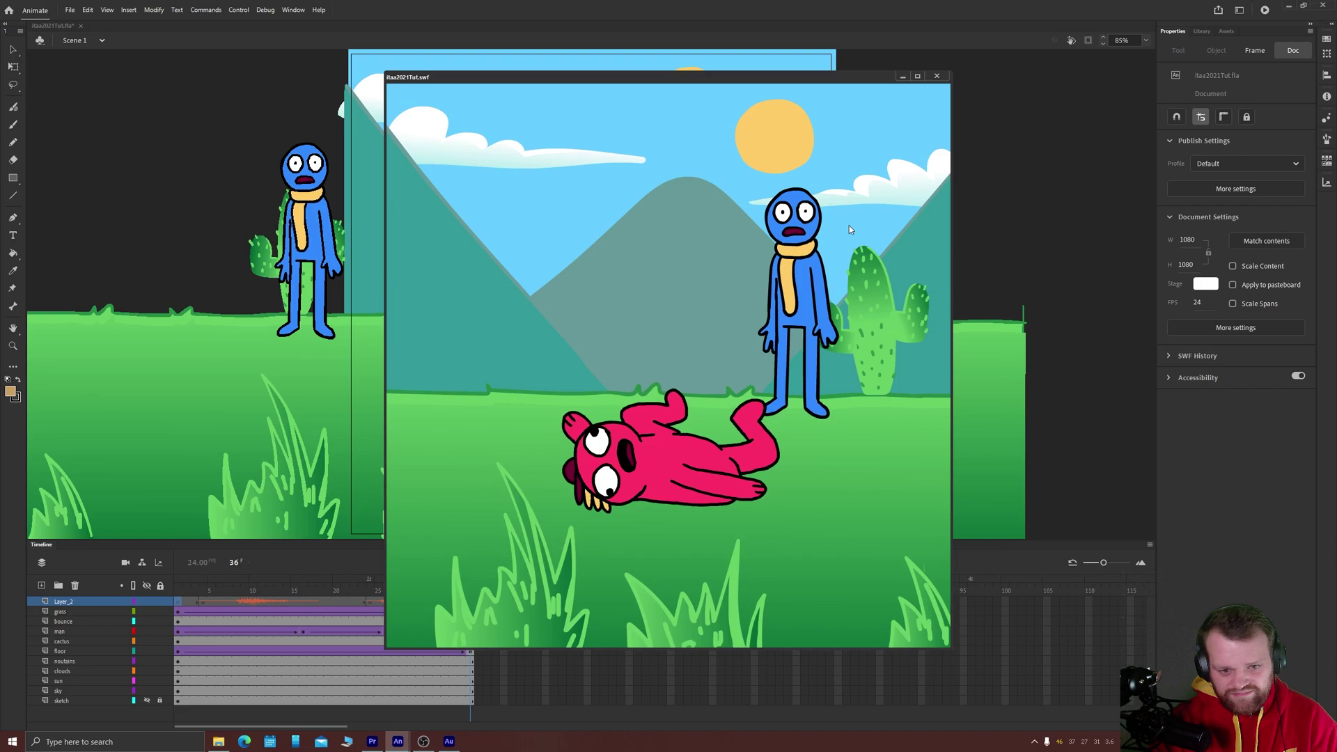
click(937, 76)
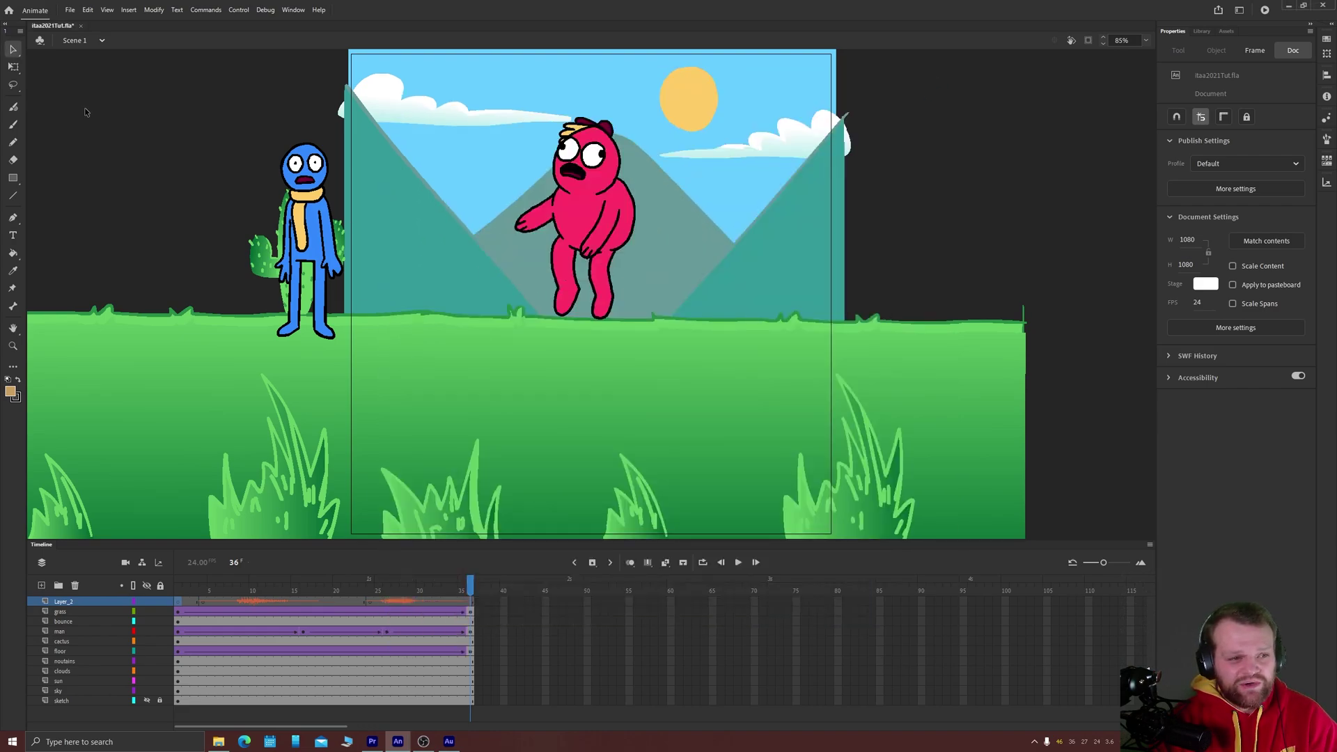
Step: Open Publish Settings and set stream audio compression to Raw
click(76, 14)
click(103, 205)
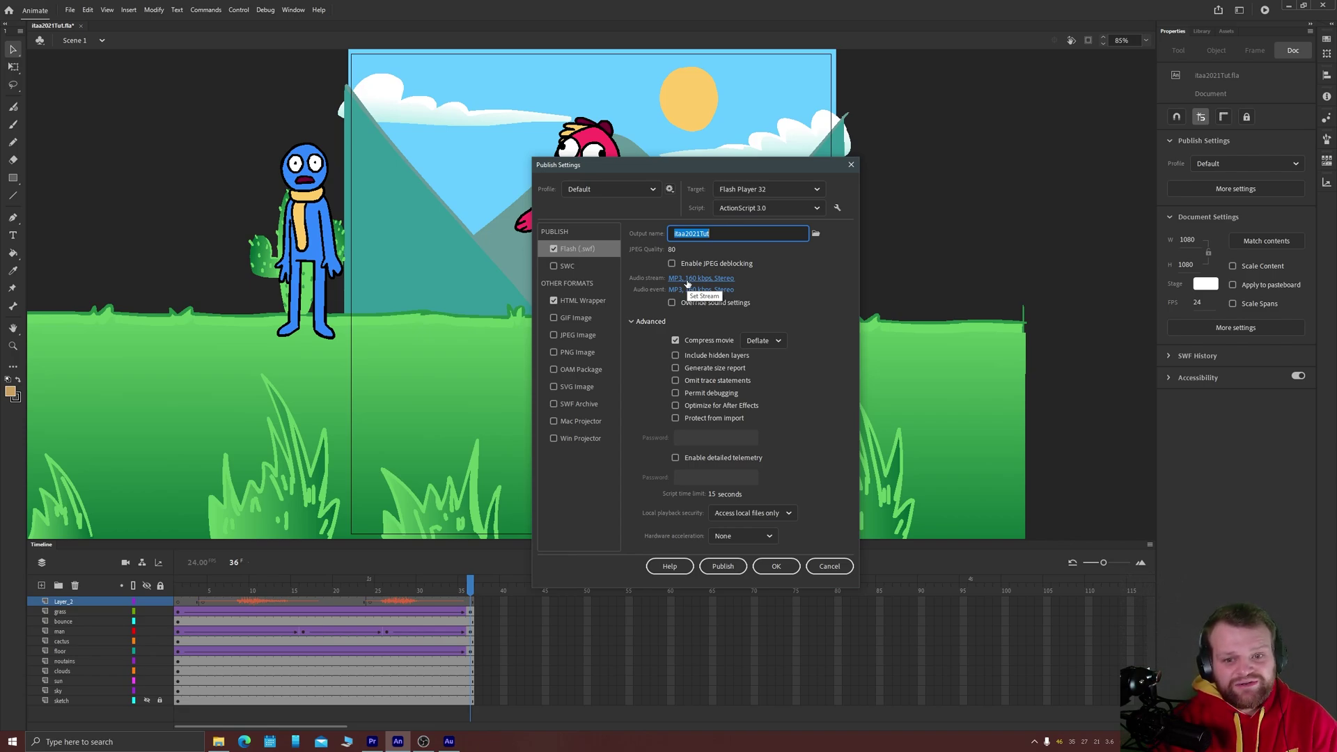
click(687, 280)
click(642, 327)
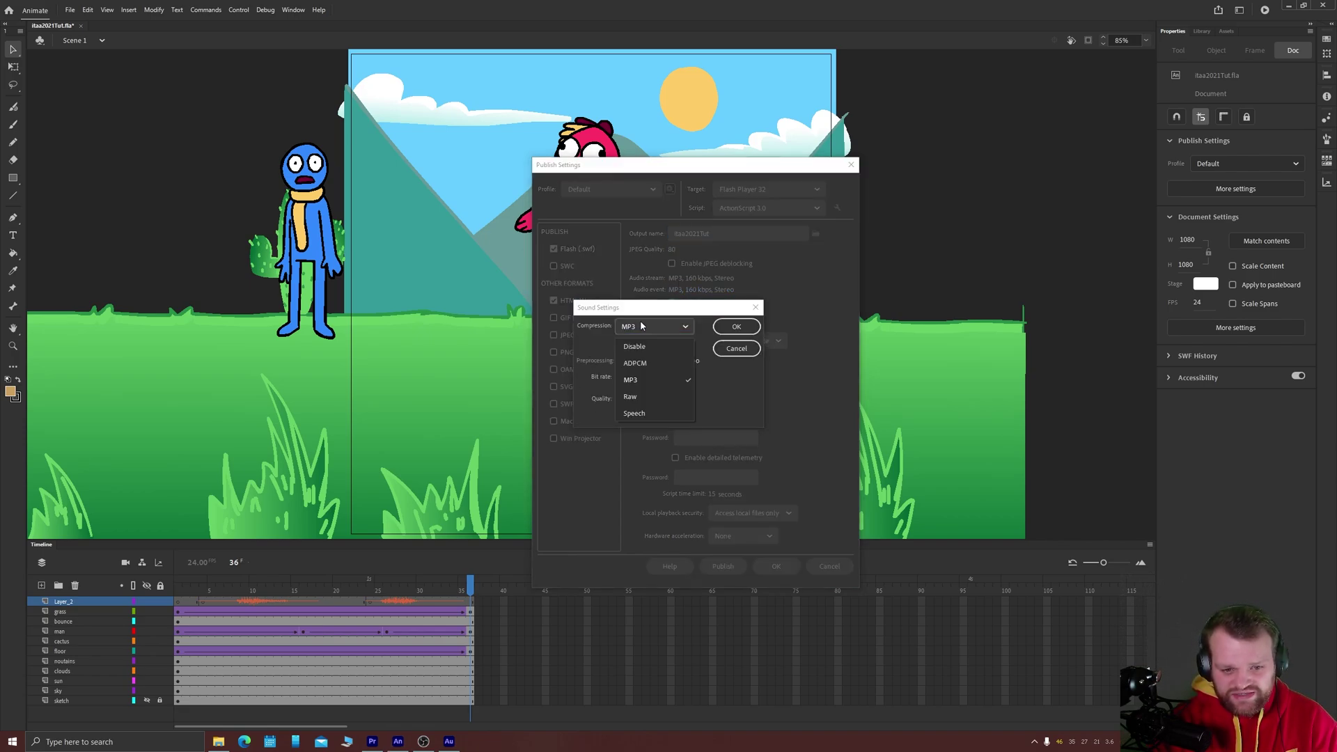
click(631, 397)
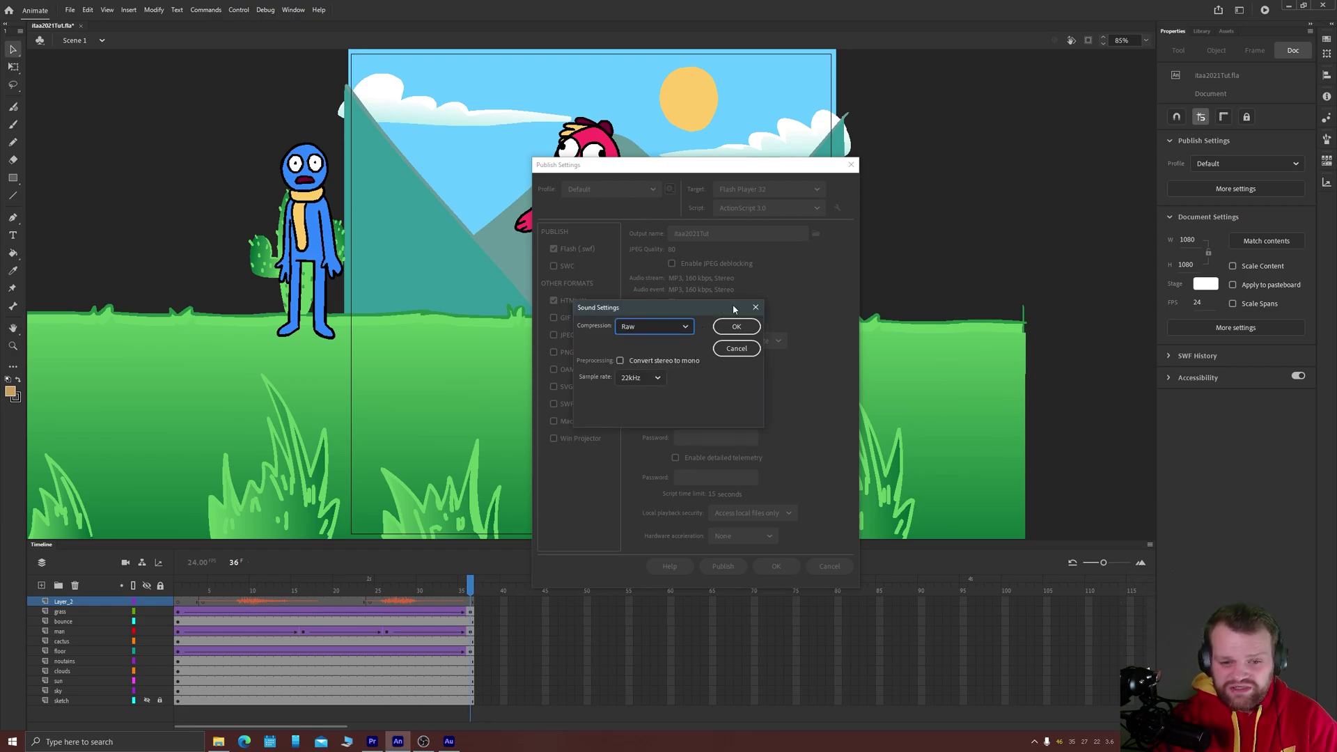
click(736, 326)
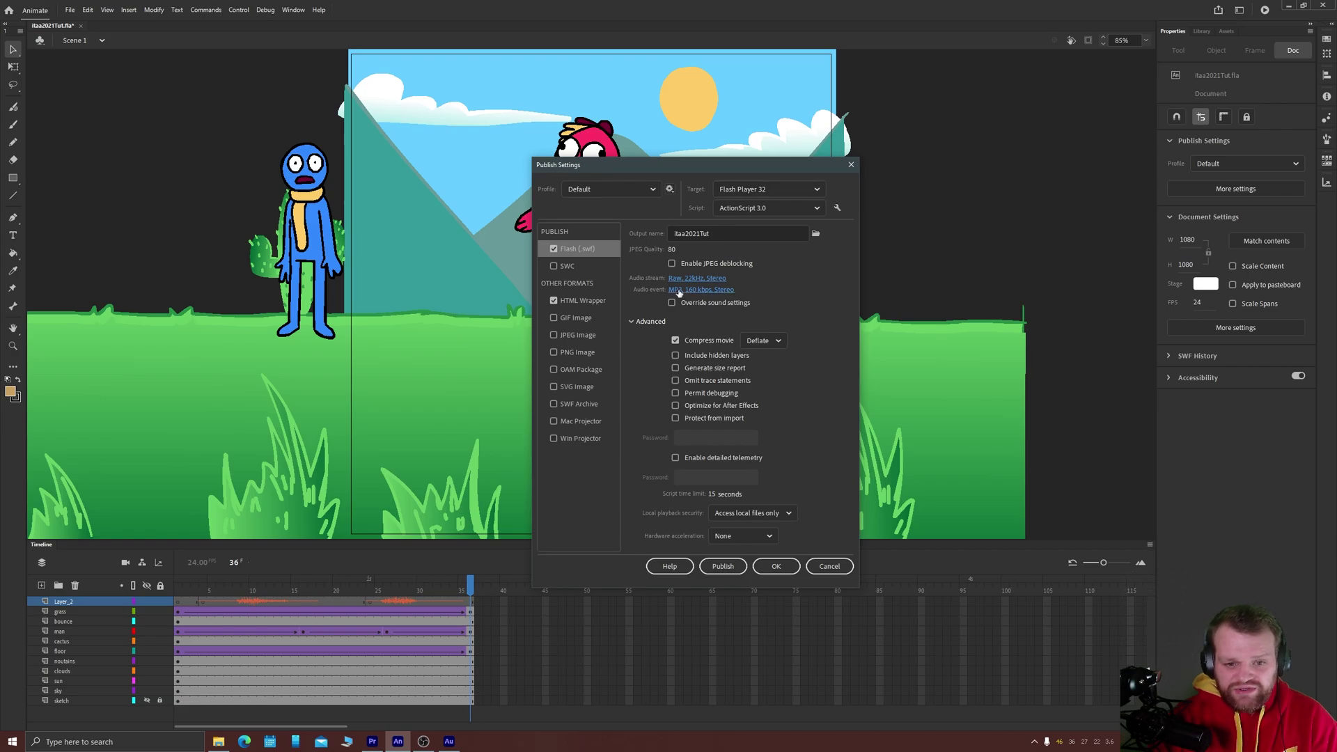
Step: Switch event audio from MP3 to Raw, 22kHz, Stereo and close Publish Settings
click(695, 289)
click(640, 325)
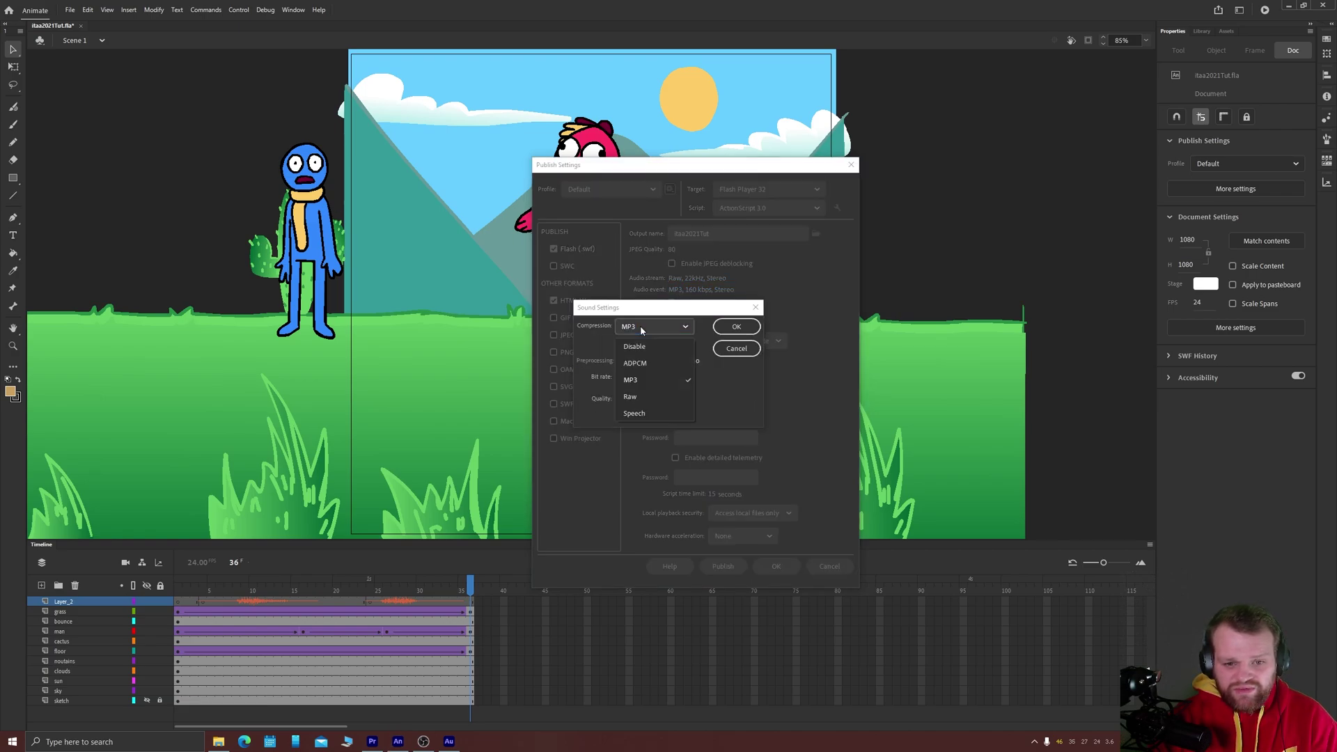
click(633, 396)
click(736, 325)
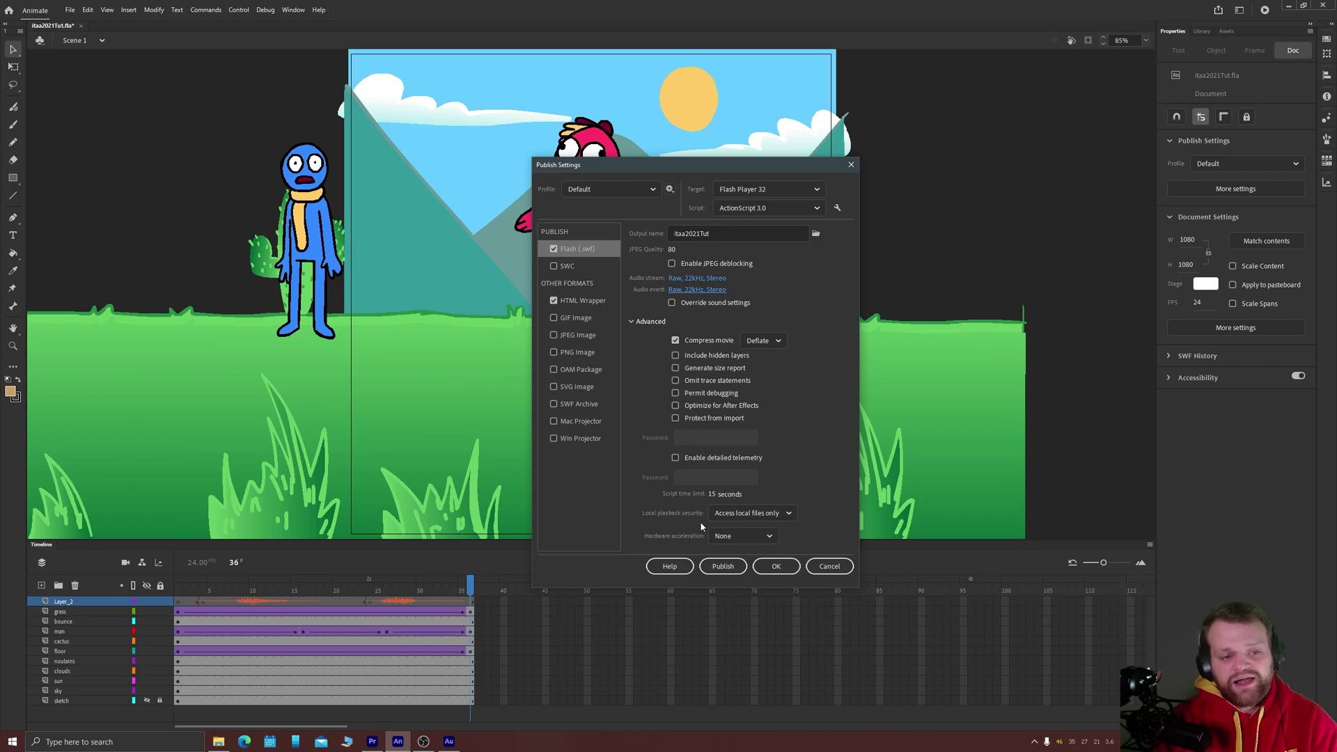
click(774, 566)
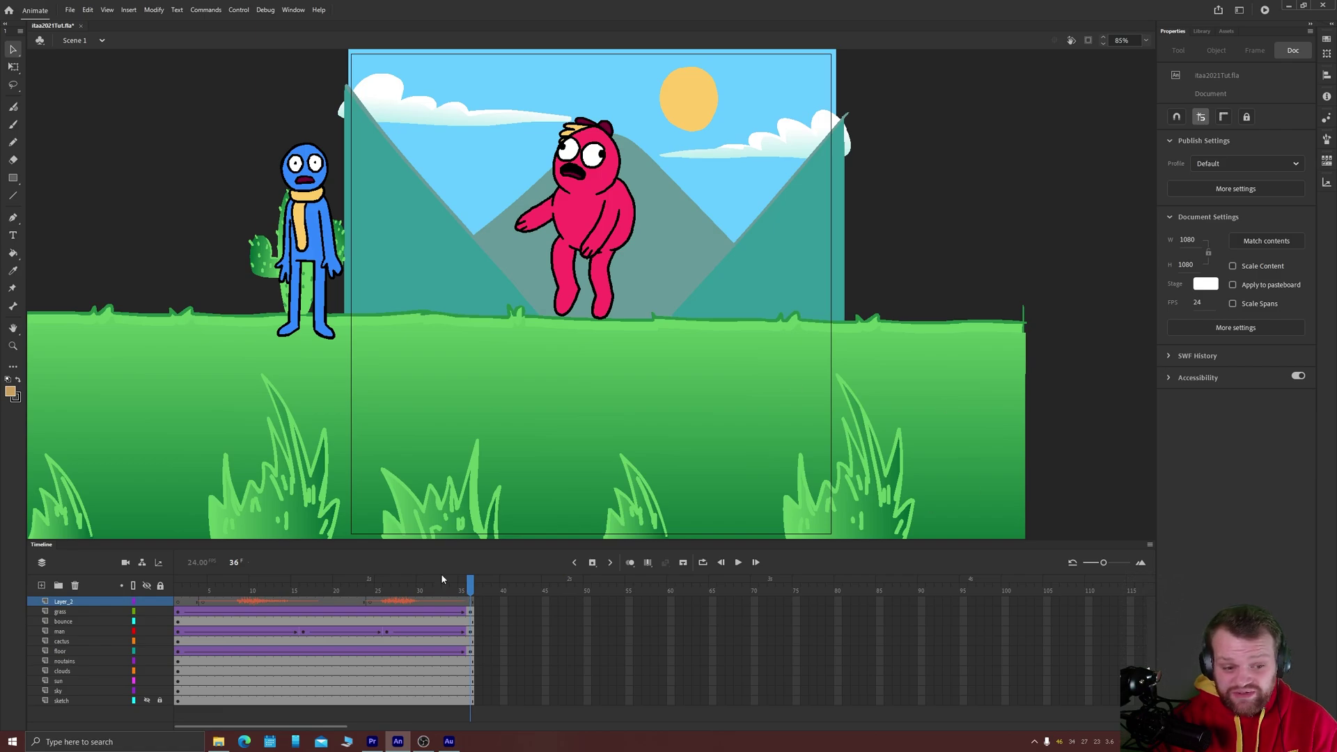
Step: Play back, then move the grunt3.wav keyframe on Layer_2 to frame 9
key(Return)
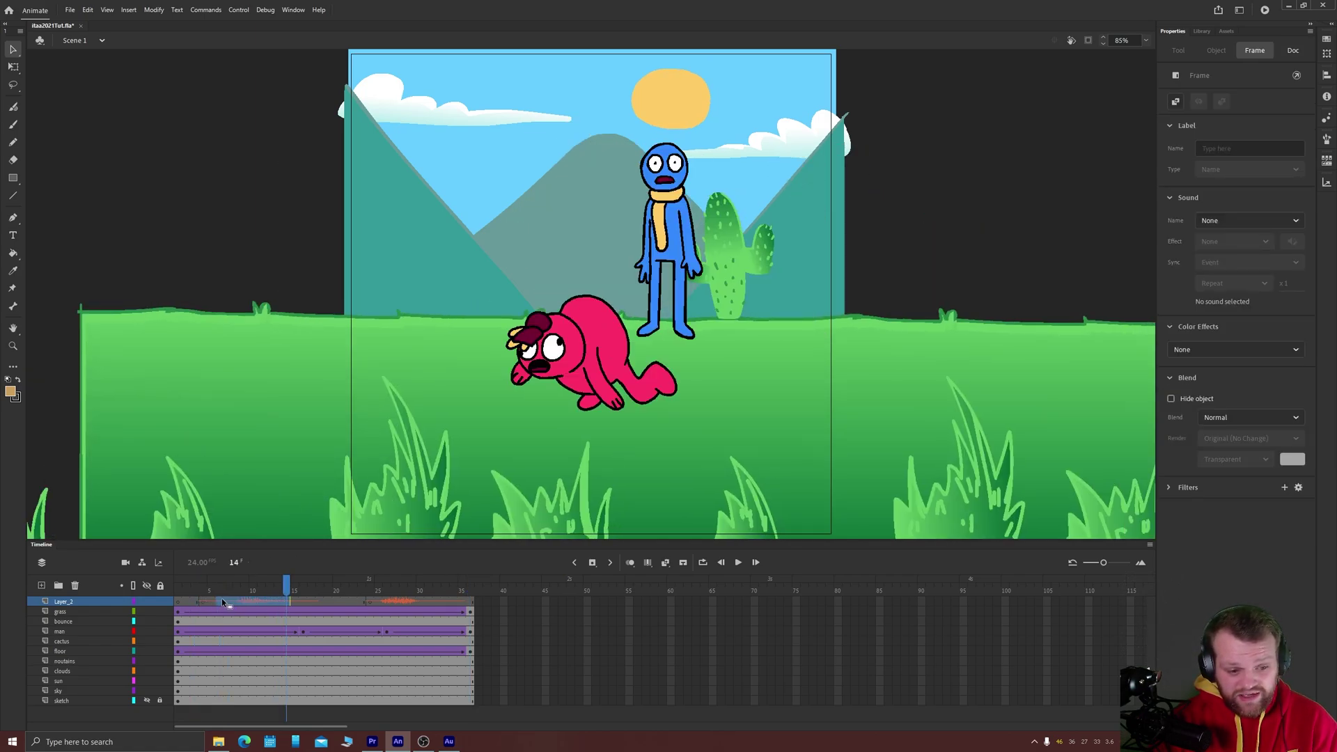
drag(215, 598, 463, 610)
click(247, 600)
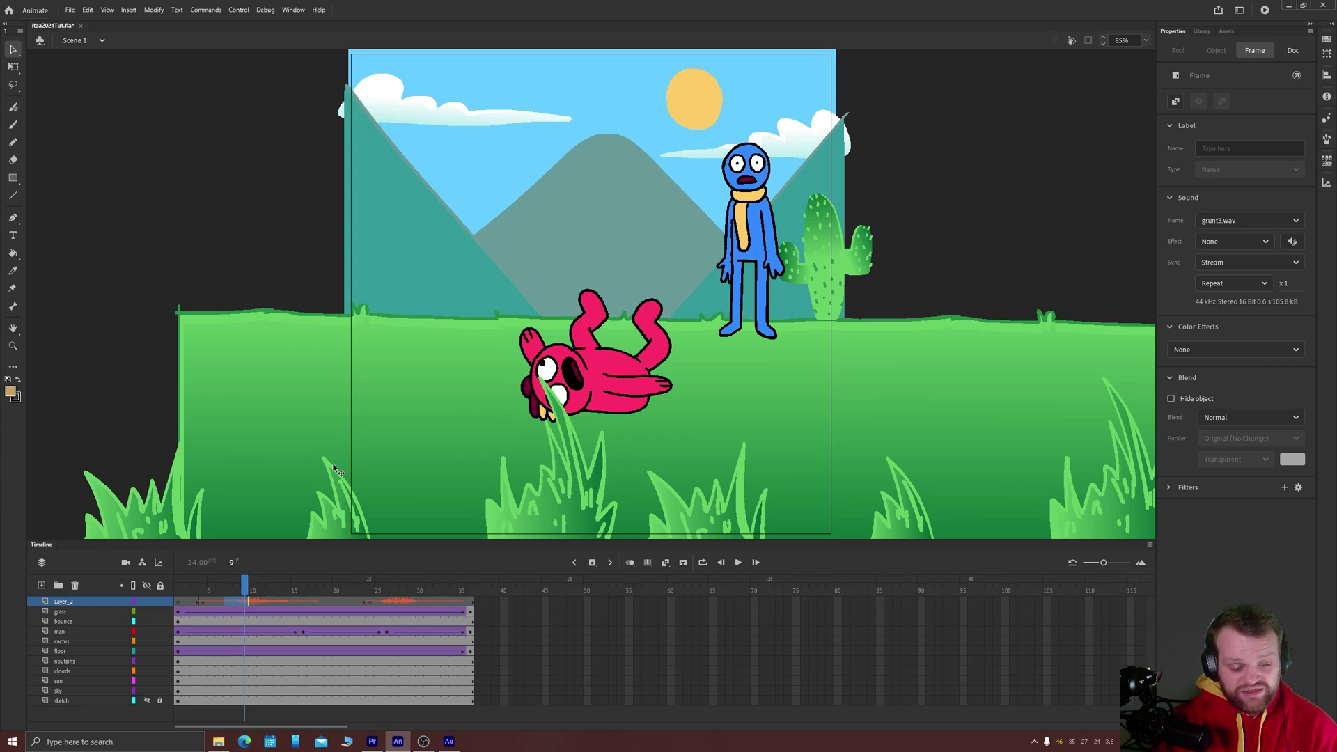
click(181, 611)
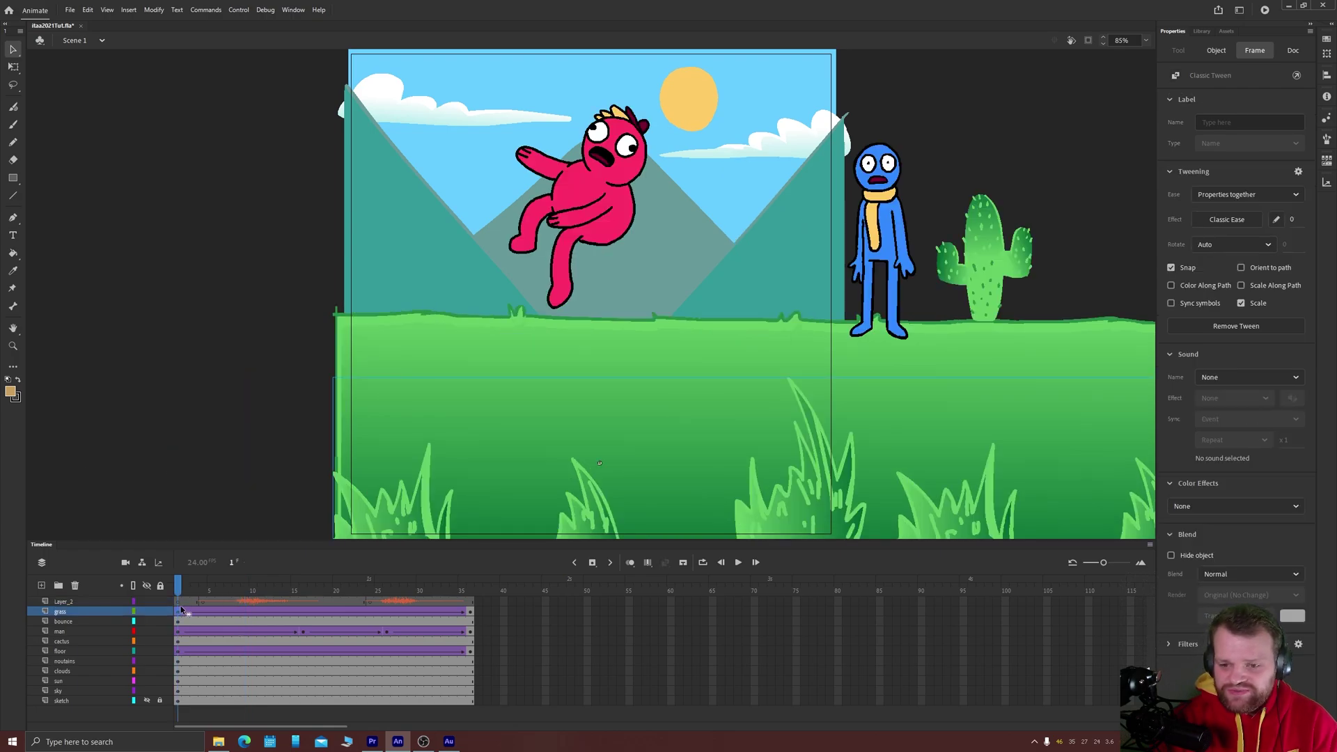